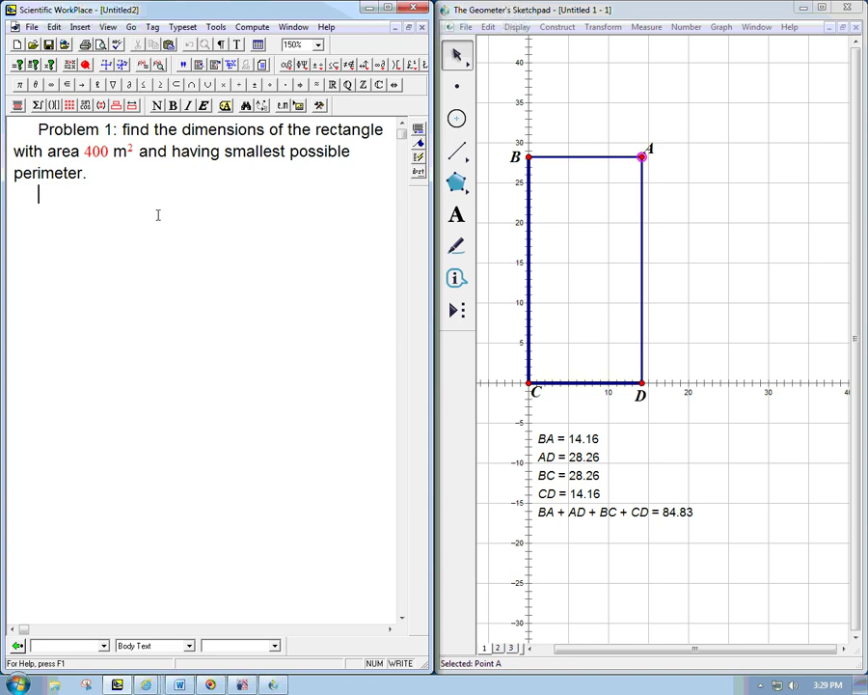
# Remove the stray 'Constraint:' text that was typed.
pyautogui.write('Constraint')
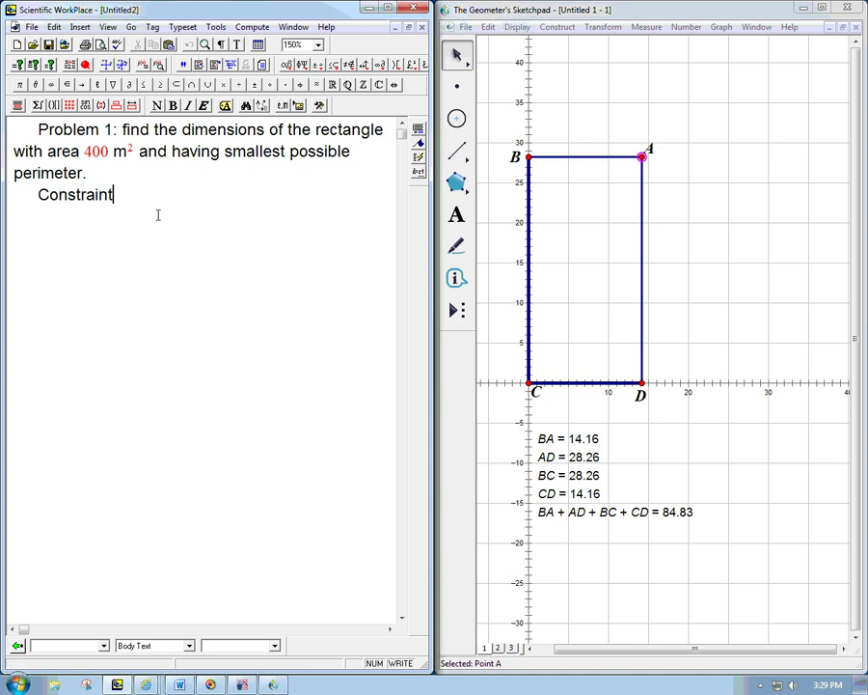
pyautogui.write(':')
pyautogui.hotkey('shift', 'Left')
pyautogui.hotkey('shift', 'Left')
pyautogui.hotkey('shift', 'Left')
pyautogui.hotkey('shift', 'Left')
pyautogui.hotkey('shift', 'Left')
pyautogui.hotkey('shift', 'Left')
pyautogui.hotkey('shift', 'Left')
pyautogui.hotkey('shift', 'Left')
pyautogui.hotkey('shift', 'Left')
pyautogui.hotkey('shift', 'Left')
pyautogui.hotkey('shift', 'Left')
pyautogui.hotkey('shift', 'Left')
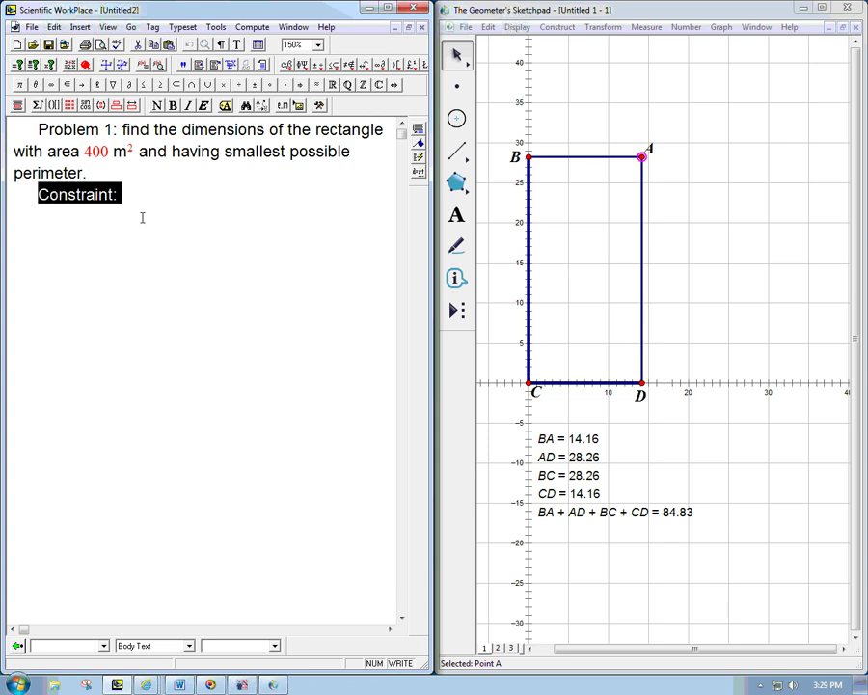
pyautogui.press('Delete')
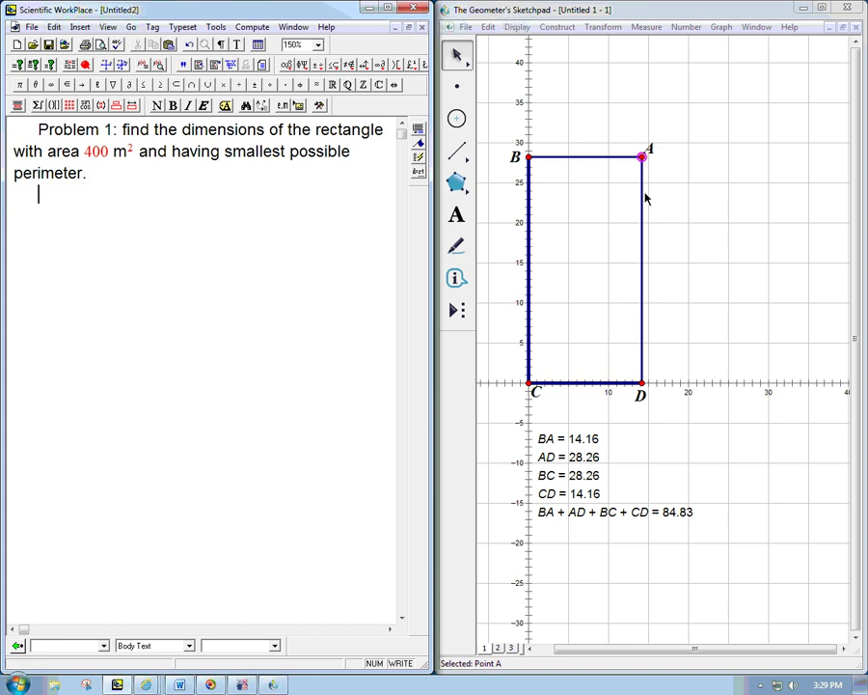
# Label the rectangle's bottom side CD as x.
pyautogui.click(586, 383)
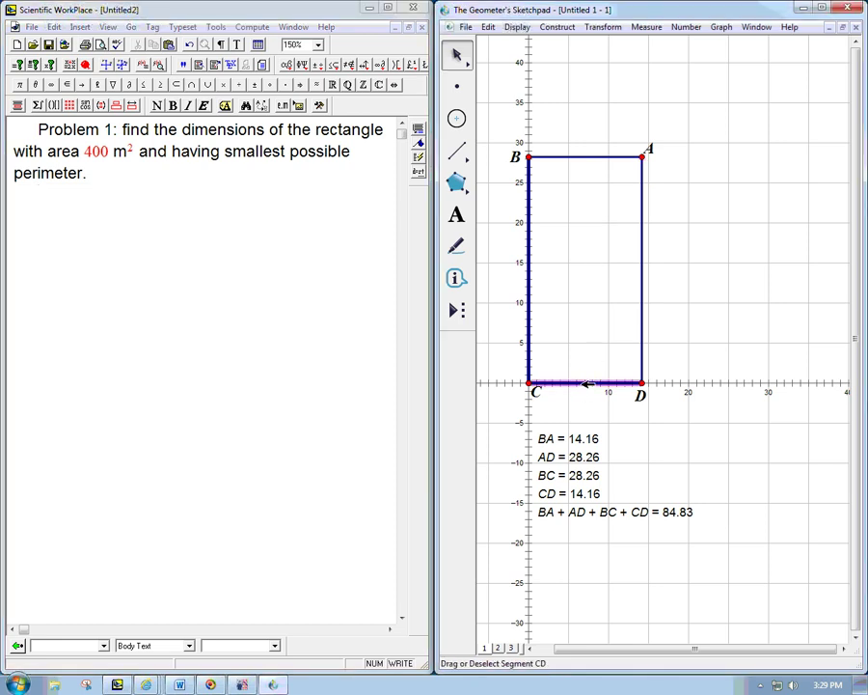
pyautogui.hotkey('alt', '/')
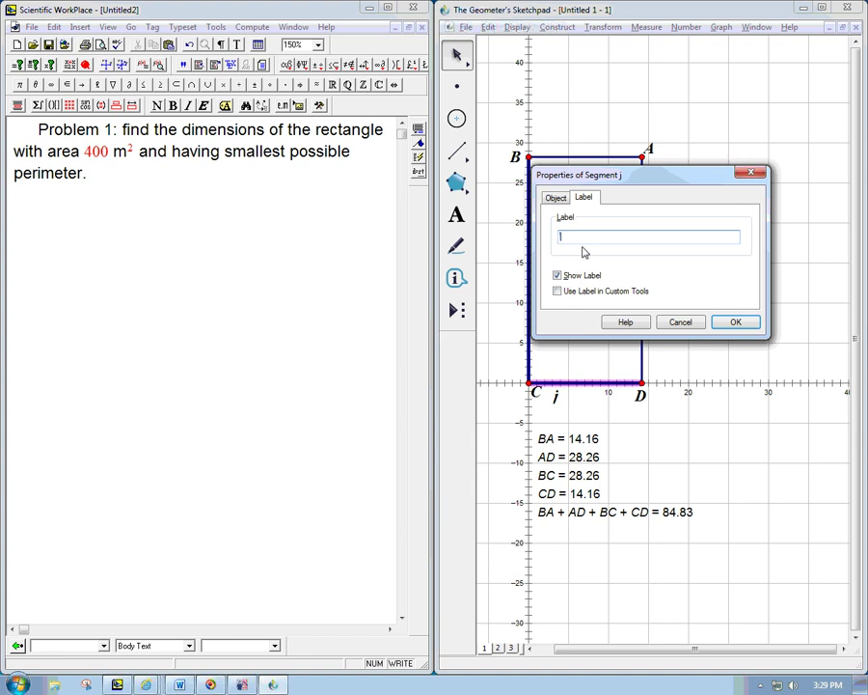
pyautogui.write('x')
pyautogui.click(736, 322)
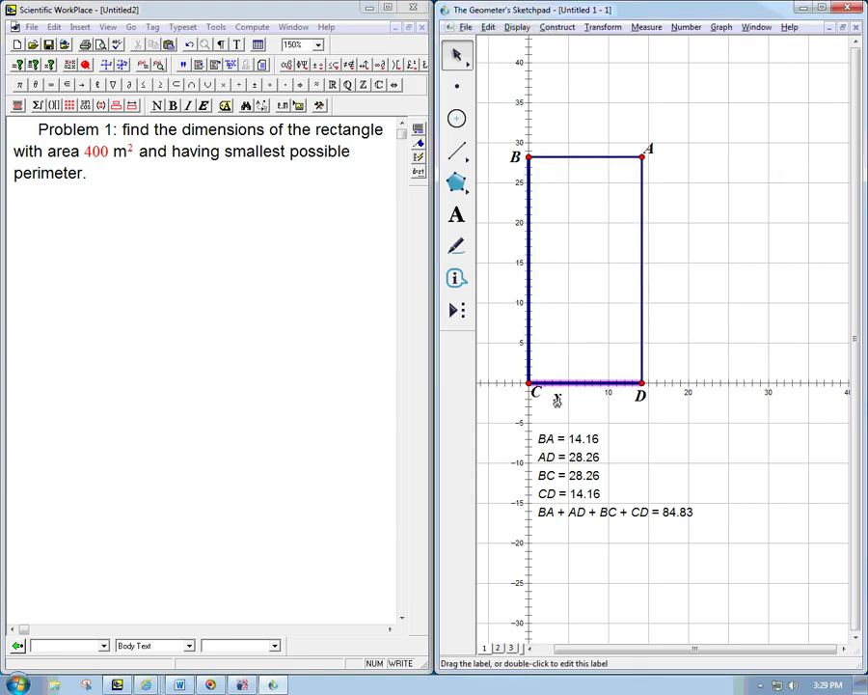
pyautogui.click(648, 276)
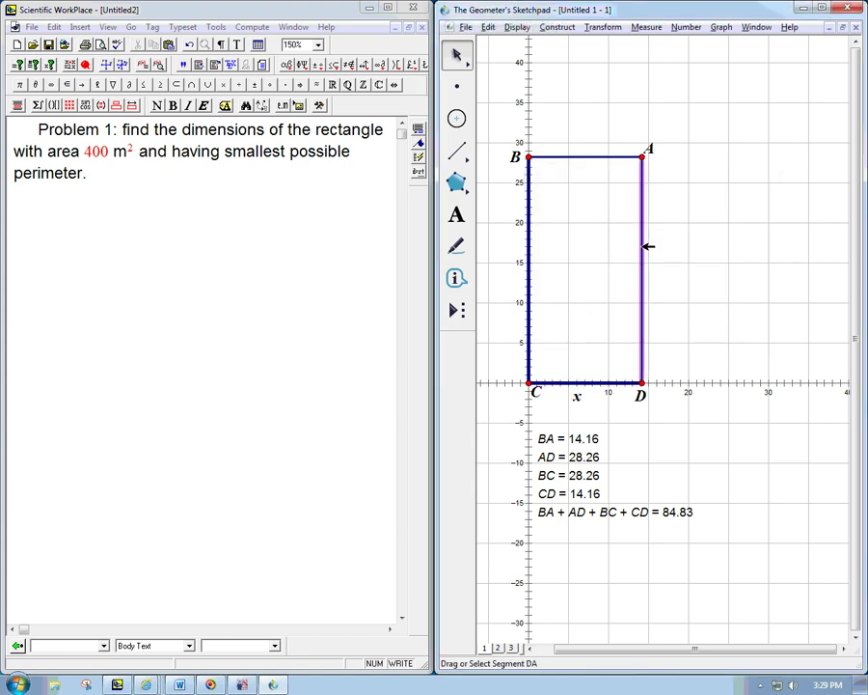
# Label the right side DA as y and move the label up beside it.
pyautogui.click(648, 246)
pyautogui.doubleClick(641, 246)
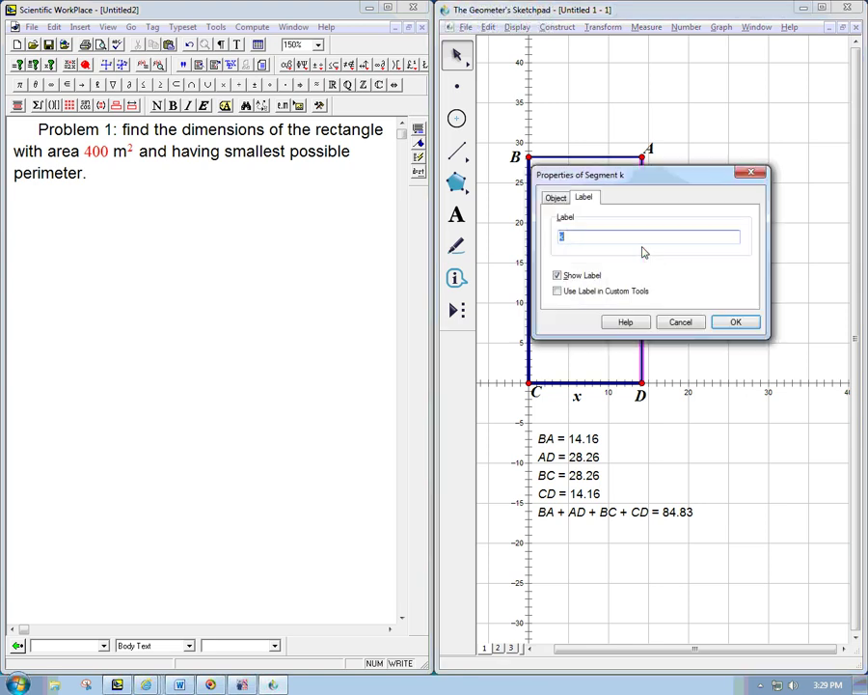
pyautogui.write('y')
pyautogui.click(729, 324)
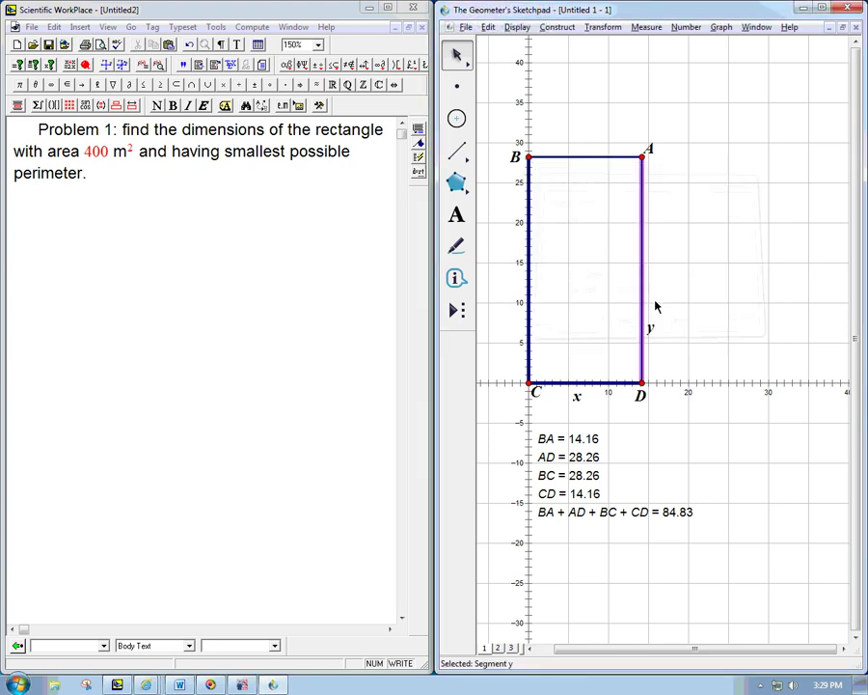
pyautogui.moveTo(651, 313); pyautogui.dragTo(651, 248)
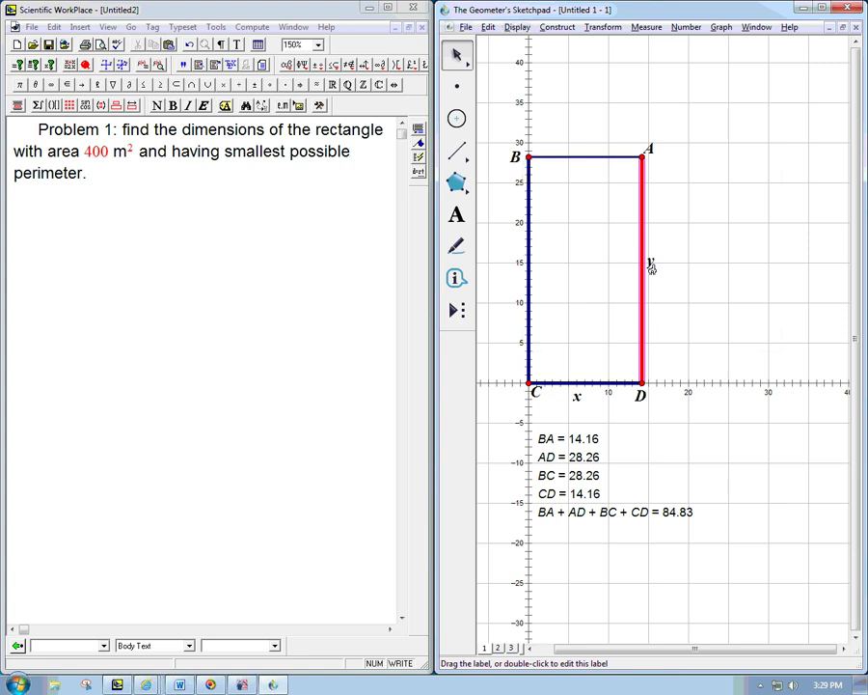
# Type Width = x, Height = y, and Area = xy = 400 labelled Constraint, with math-mode variables.
pyautogui.click(138, 180)
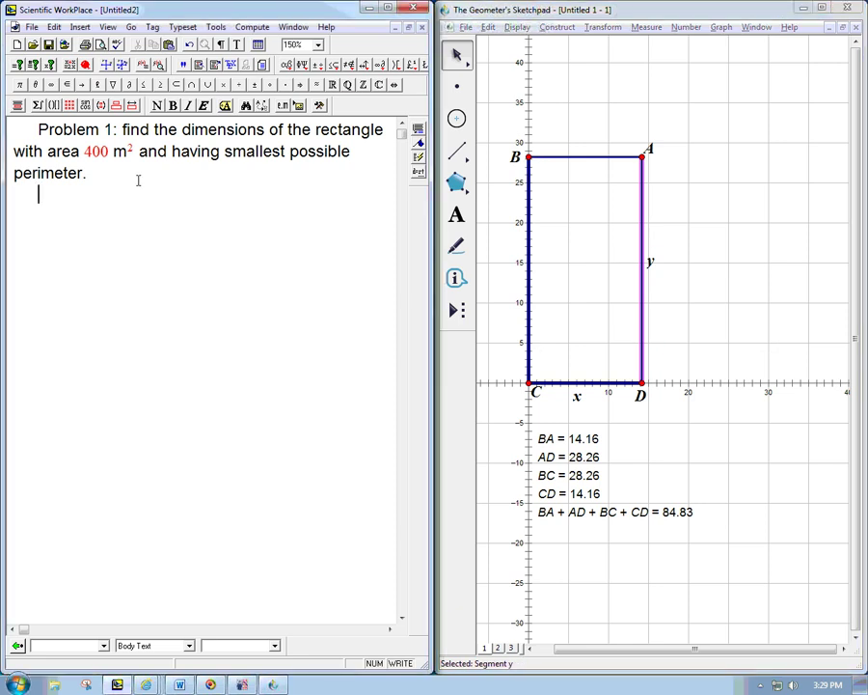
pyautogui.write('Width ')
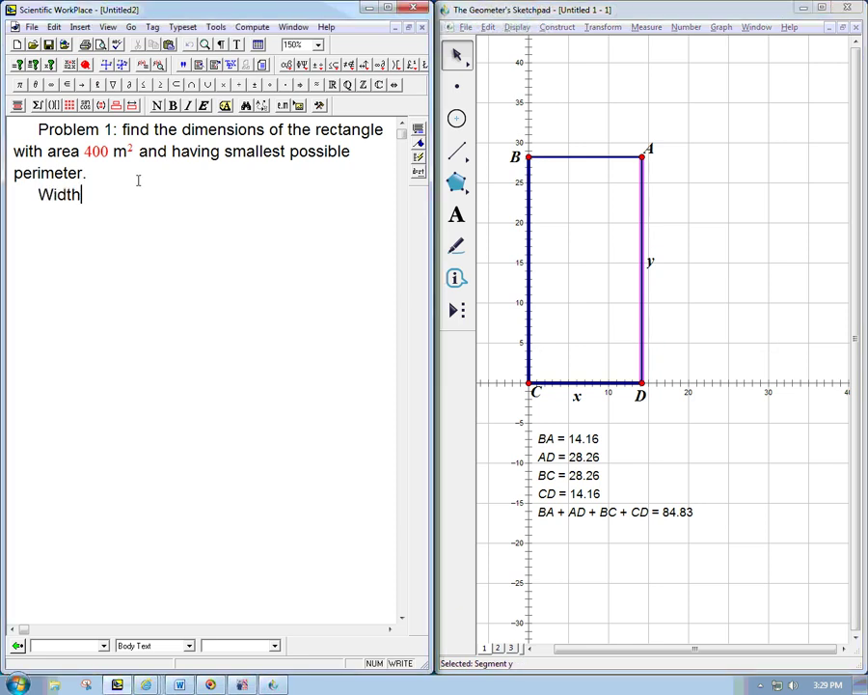
pyautogui.write('=')
pyautogui.hotkey('ctrl', 'm')
pyautogui.write('x')
pyautogui.write(', Hiehg')
pyautogui.press('BackSpace')
pyautogui.press('BackSpace')
pyautogui.press('BackSpace')
pyautogui.press('BackSpace')
pyautogui.write('eight =')
pyautogui.hotkey('ctrl', 'm')
pyautogui.write('y')
pyautogui.write('Area ')
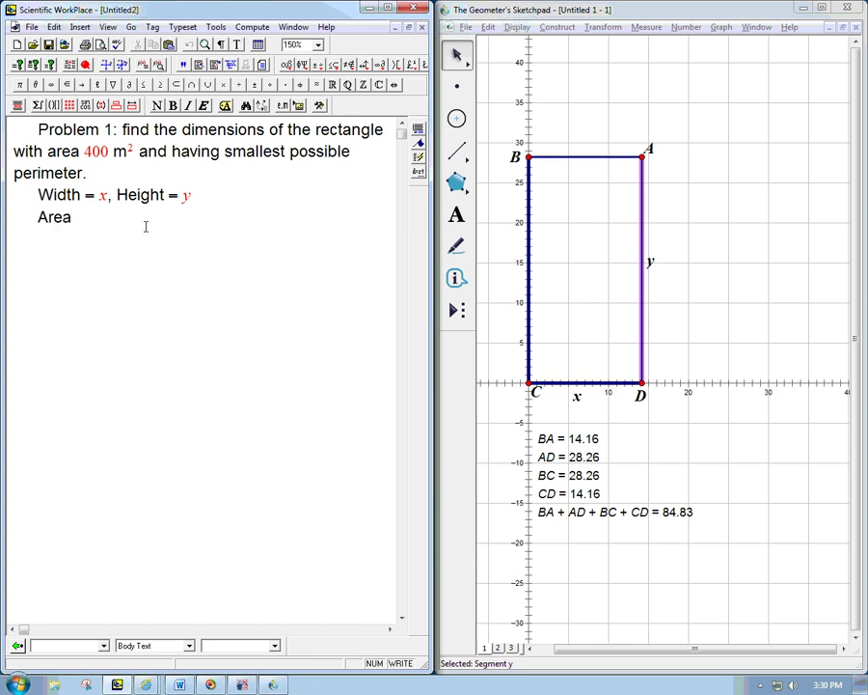
pyautogui.write('= xy = 400')
pyautogui.hotkey('ctrl', 't')
pyautogui.write('Constraint')
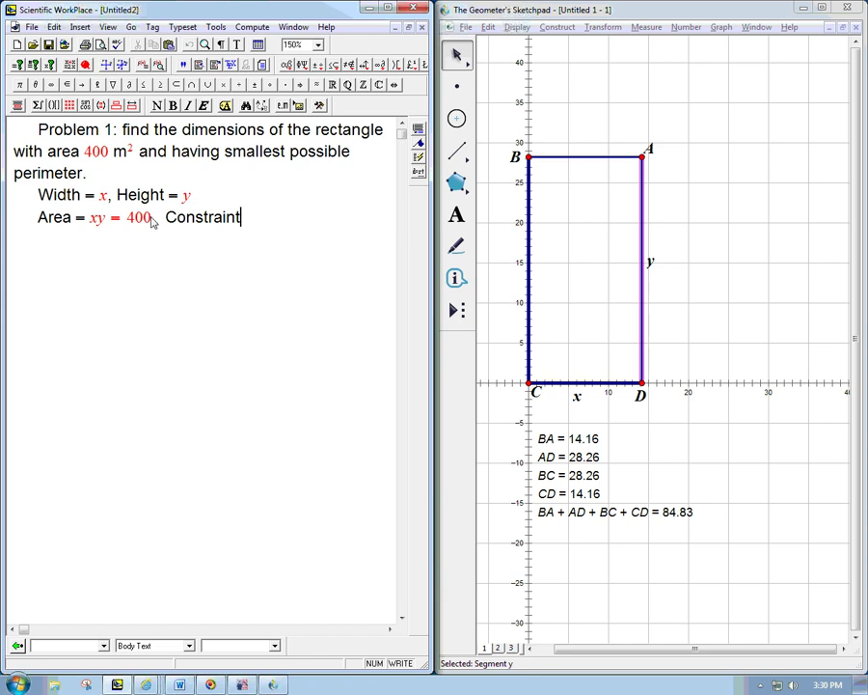
# On a new line below Constraint, type Perimeter = 2x + 2y = ??? labelled Objective function.
pyautogui.click(96, 221)
pyautogui.press('Right')
pyautogui.press('Right')
pyautogui.press('Right')
pyautogui.press('Right')
pyautogui.press('Right')
pyautogui.press('Right')
pyautogui.click(246, 218)
pyautogui.press('Return')
pyautogui.write('Perimeter ')
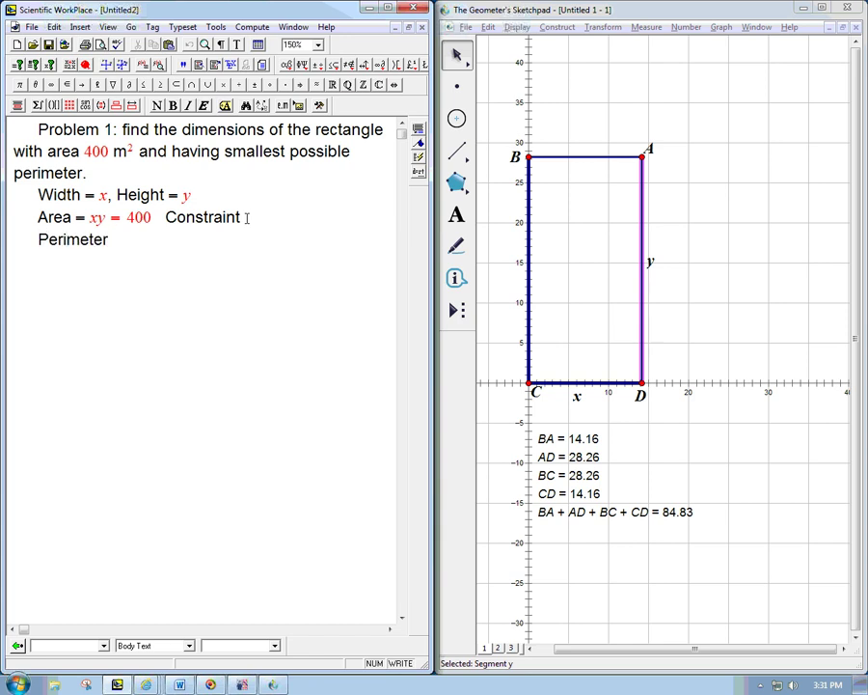
pyautogui.write('=')
pyautogui.hotkey('ctrl', 'm')
pyautogui.write('2x + 2y =???')
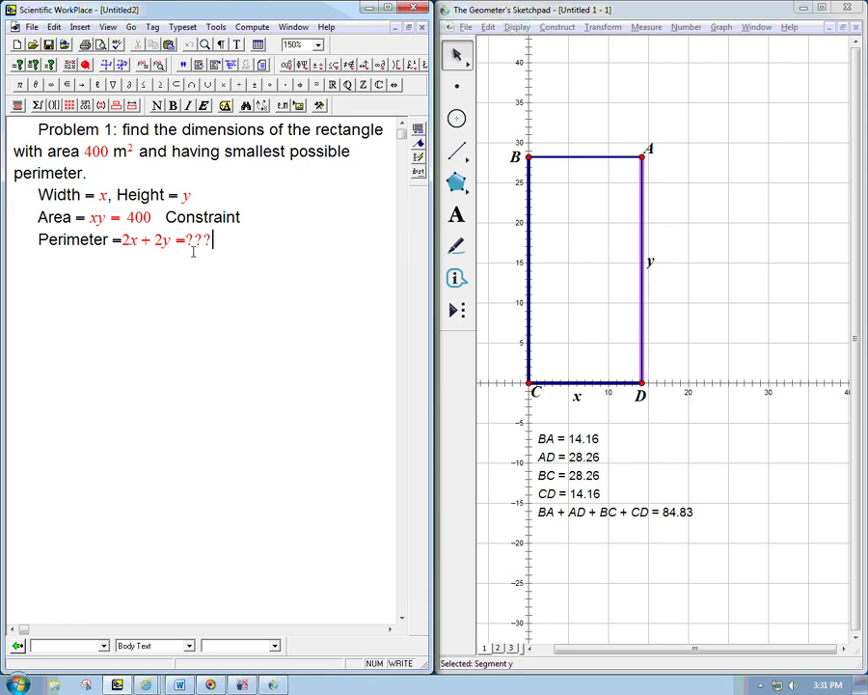
pyautogui.write('Objective function')
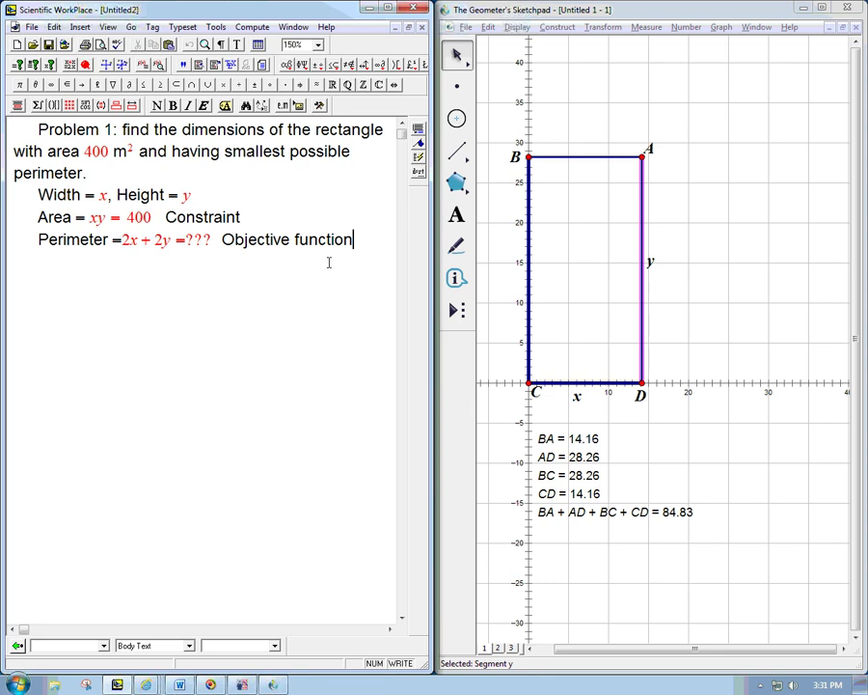
pyautogui.press('Return')
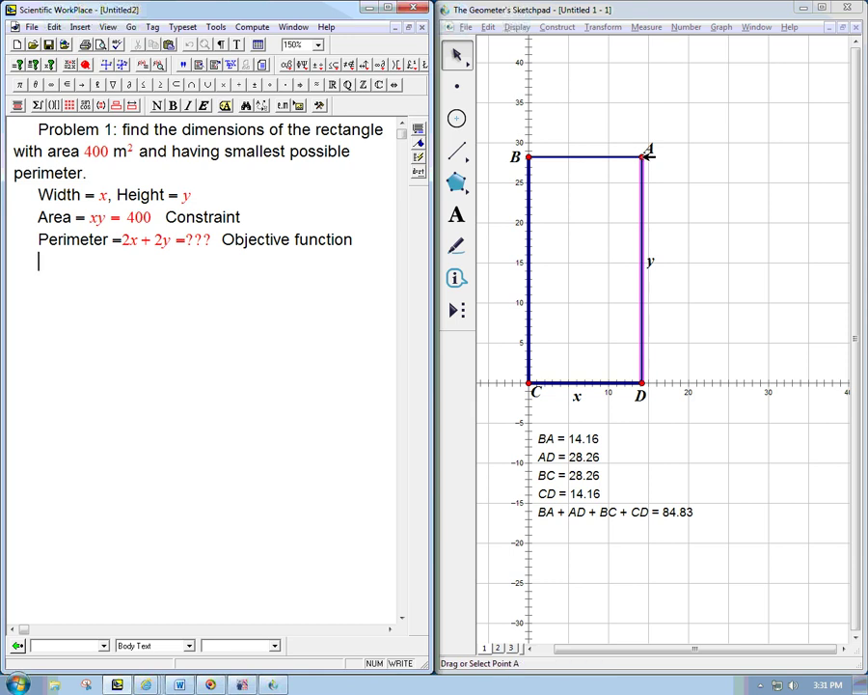
# Drag corner A along y = 400/x until the rectangle is about 20.07 by 19.94, perimeter 80.00.
pyautogui.moveTo(647, 152); pyautogui.dragTo(672, 139)
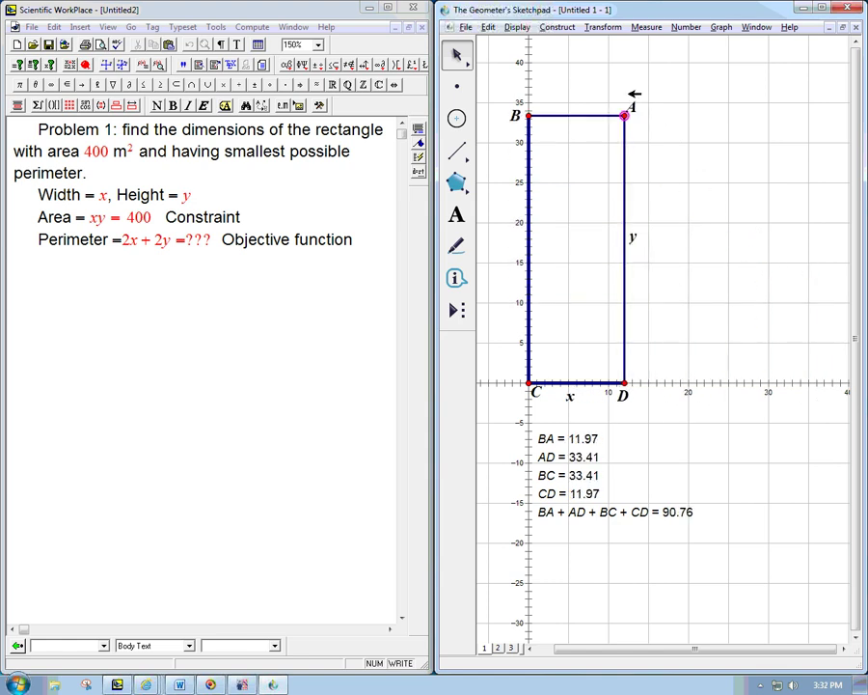
pyautogui.moveTo(629, 93); pyautogui.dragTo(660, 181)
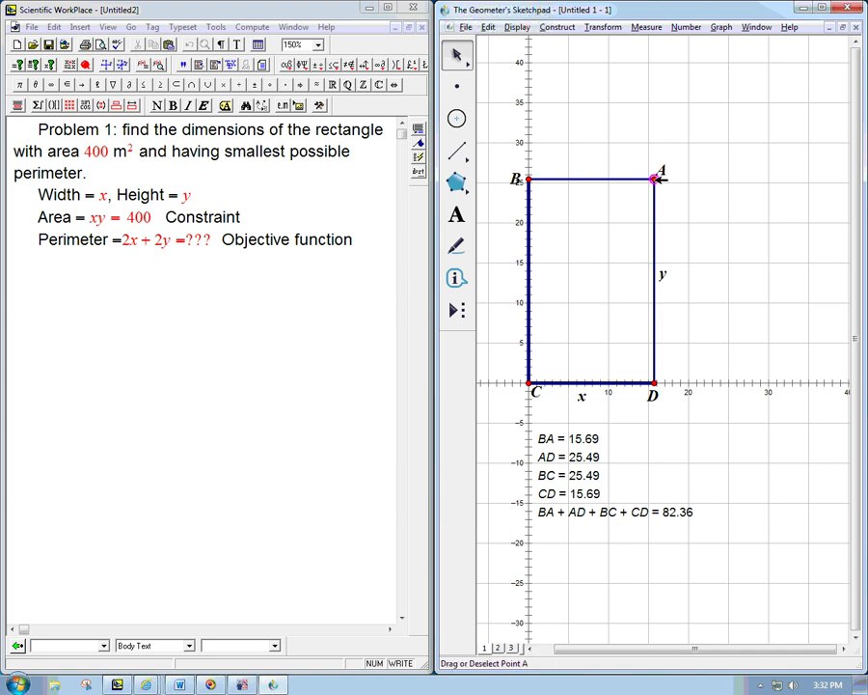
pyautogui.moveTo(658, 180); pyautogui.dragTo(698, 222)
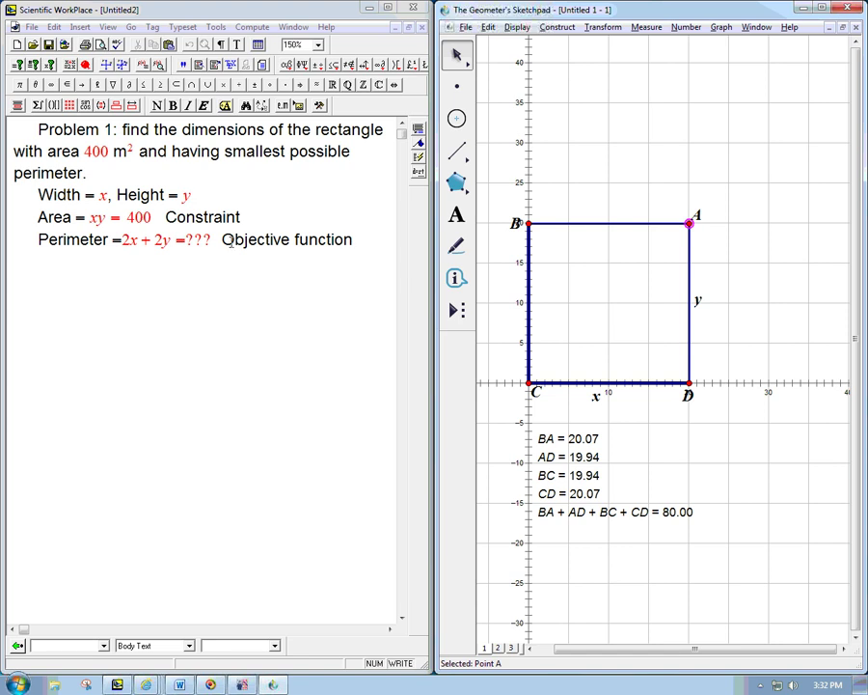
# Below the Perimeter line, write the related-rates note about master and auxiliary equations eliminating a variable.
pyautogui.click(352, 248)
pyautogui.press('Return')
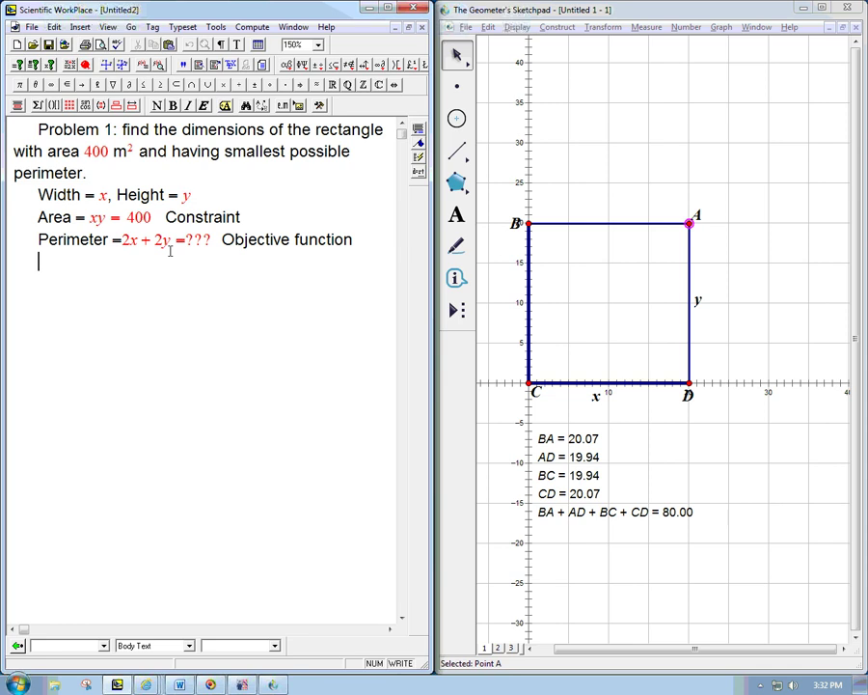
pyautogui.click(152, 220)
pyautogui.click(138, 256)
pyautogui.write('Similar to ')
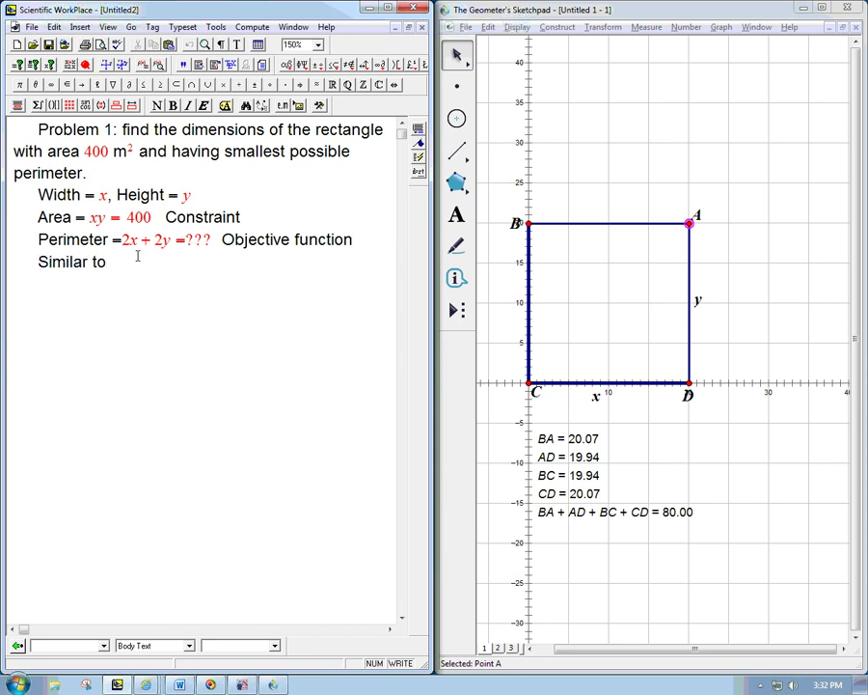
pyautogui.write('related reate')
pyautogui.press('BackSpace')
pyautogui.press('BackSpace')
pyautogui.press('BackSpace')
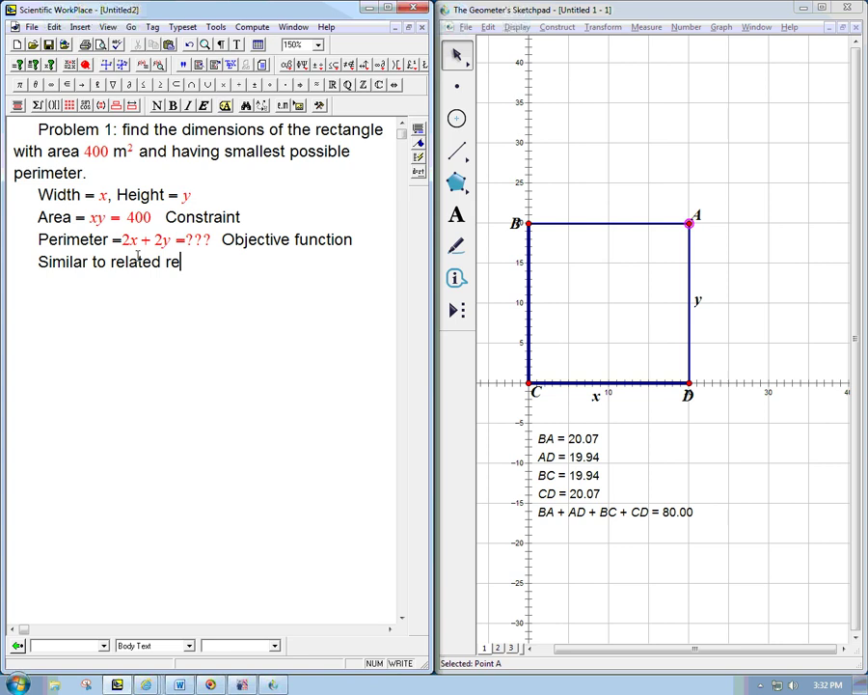
pyautogui.press('BackSpace')
pyautogui.write('ates: master equa')
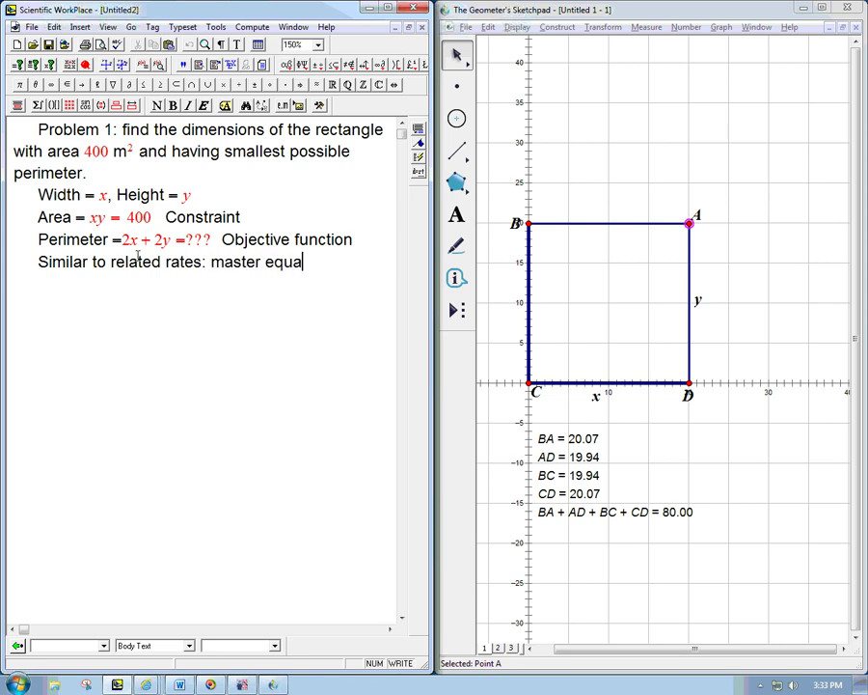
pyautogui.write('tion and auxiliar')
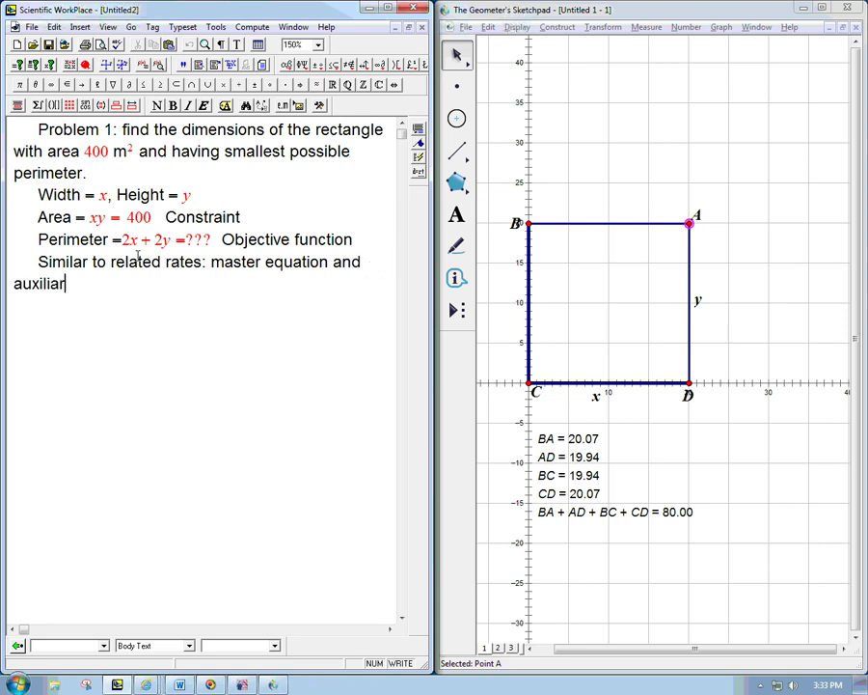
pyautogui.write('y equation.')
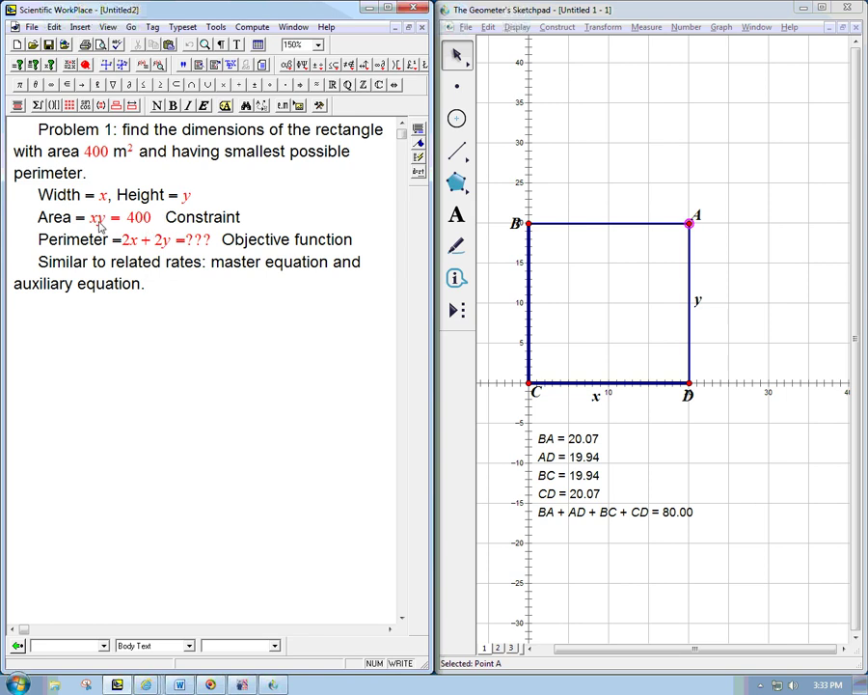
pyautogui.write('(Allows us to')
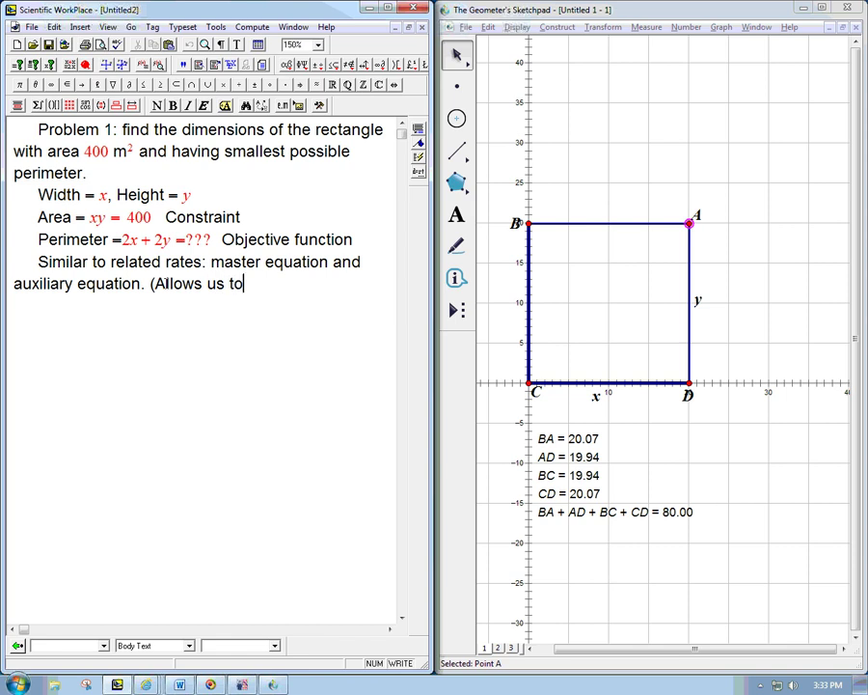
pyautogui.write(' eliminate')
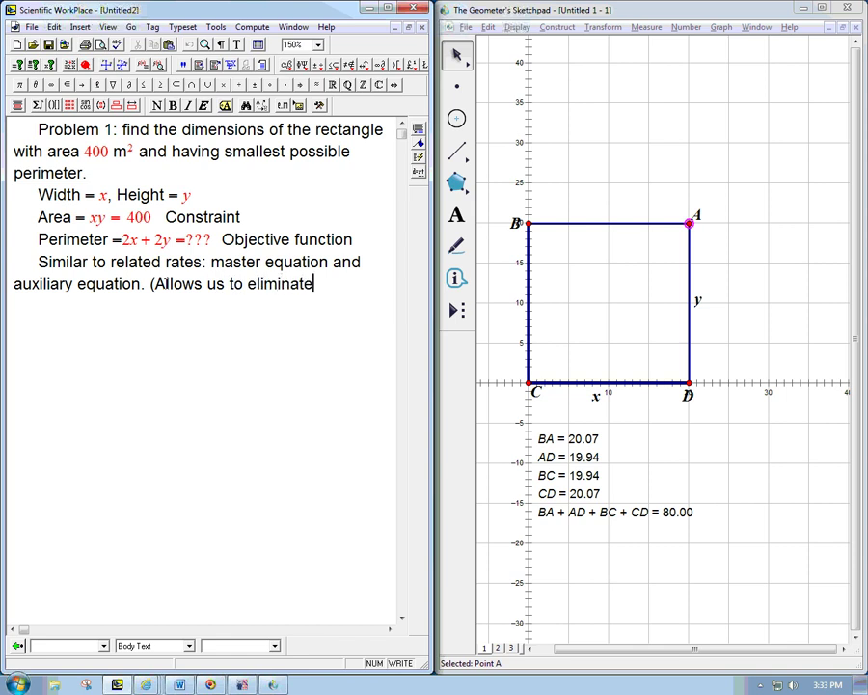
pyautogui.write(' a variable.)')
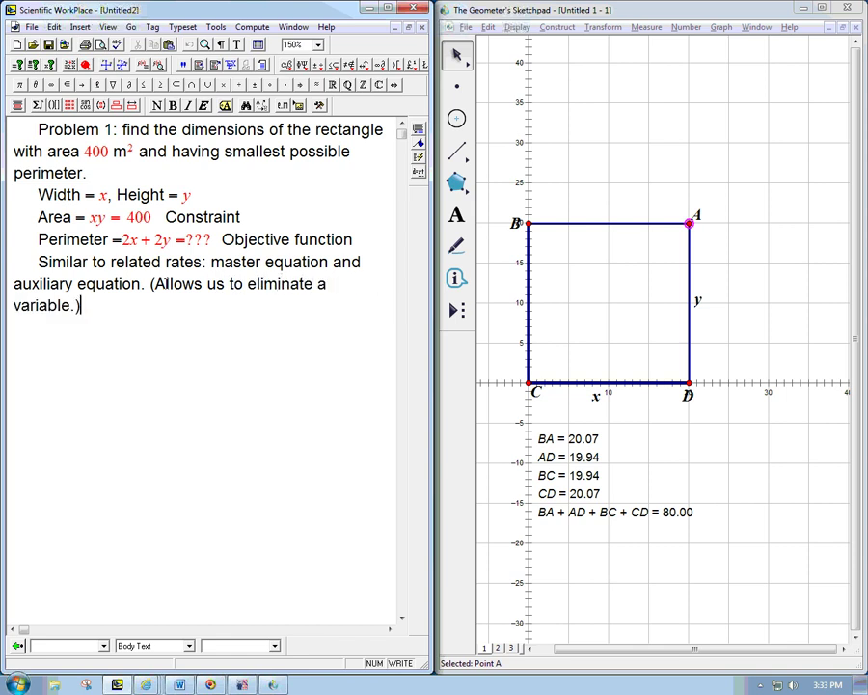
pyautogui.press('Return')
# Add the display equation y = 400/x using a fraction.
pyautogui.hotkey('ctrl', 'd')
pyautogui.write('y=')
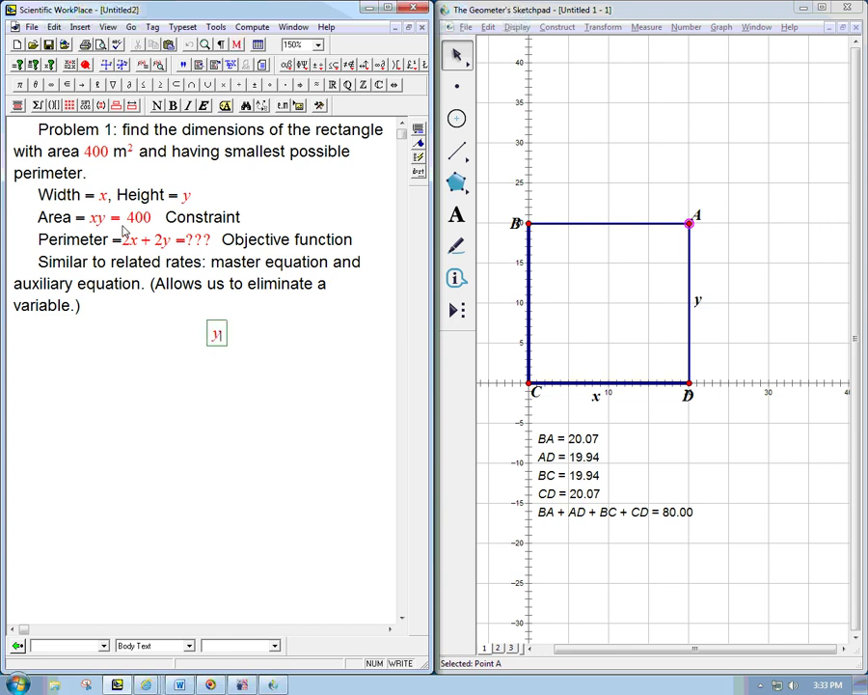
pyautogui.hotkey('ctrl', 'f')
pyautogui.write('400')
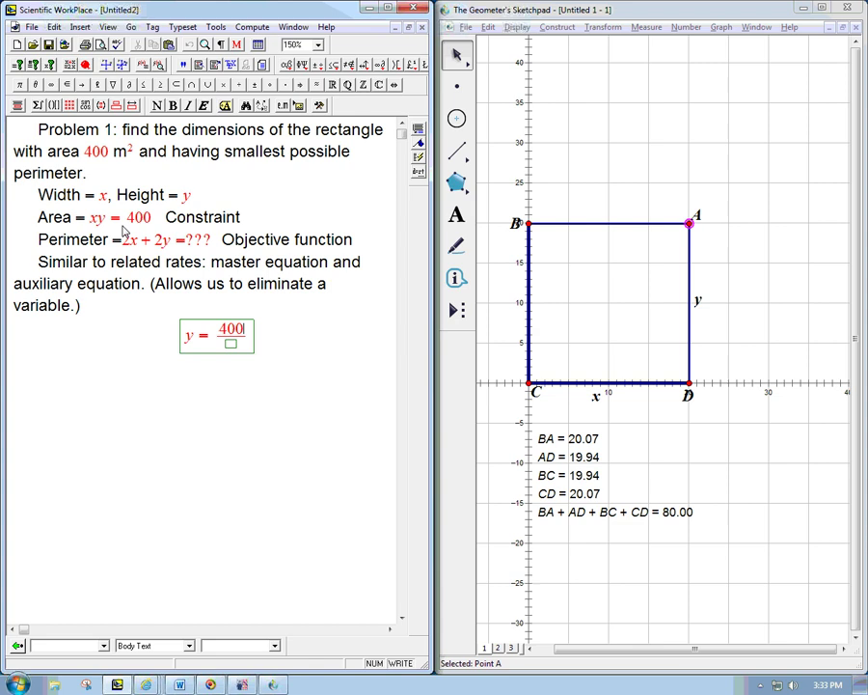
pyautogui.press('Tab')
pyautogui.write('x')
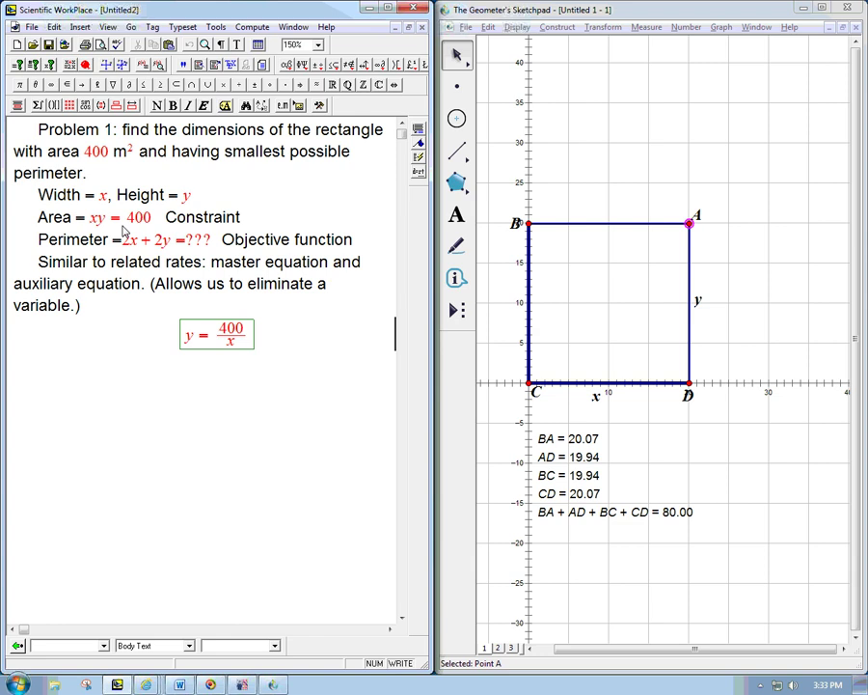
# Add a second display reading Perimeter: 2x + 800/x = f(x).
pyautogui.hotkey('ctrl', 'd')
pyautogui.write('Perimeter:')
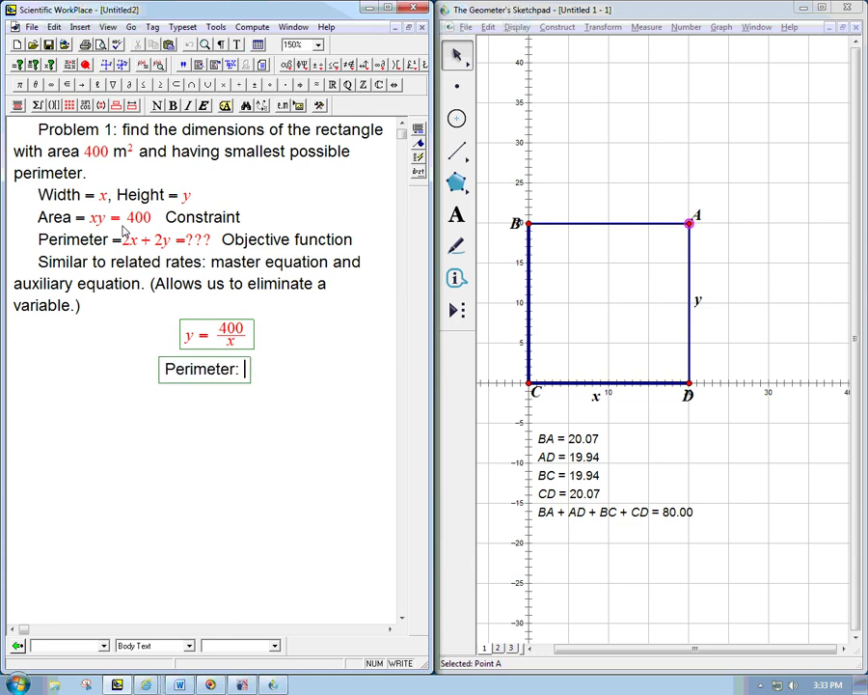
pyautogui.hotkey('ctrl', 'm')
pyautogui.write('2x')
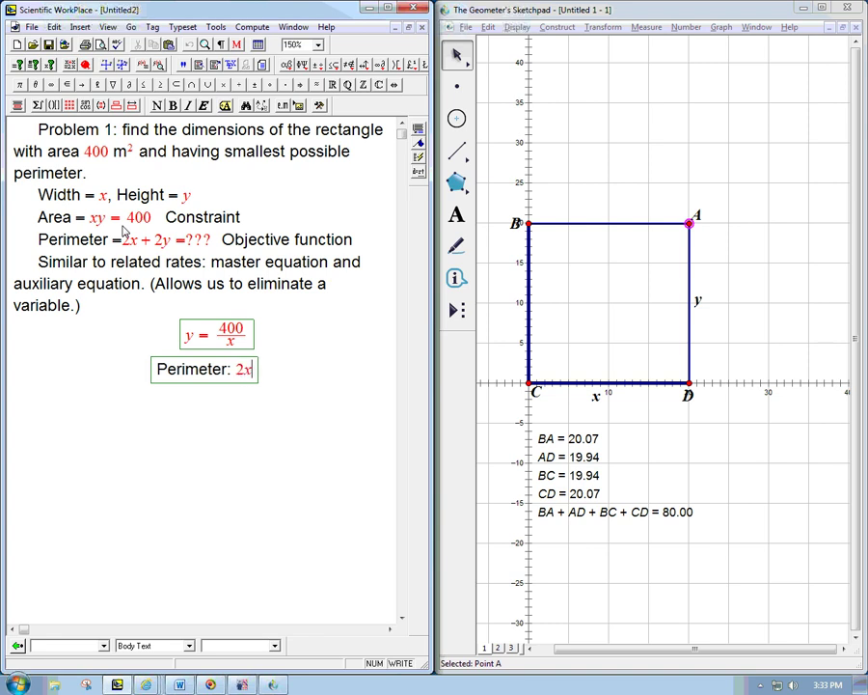
pyautogui.write(' + 800')
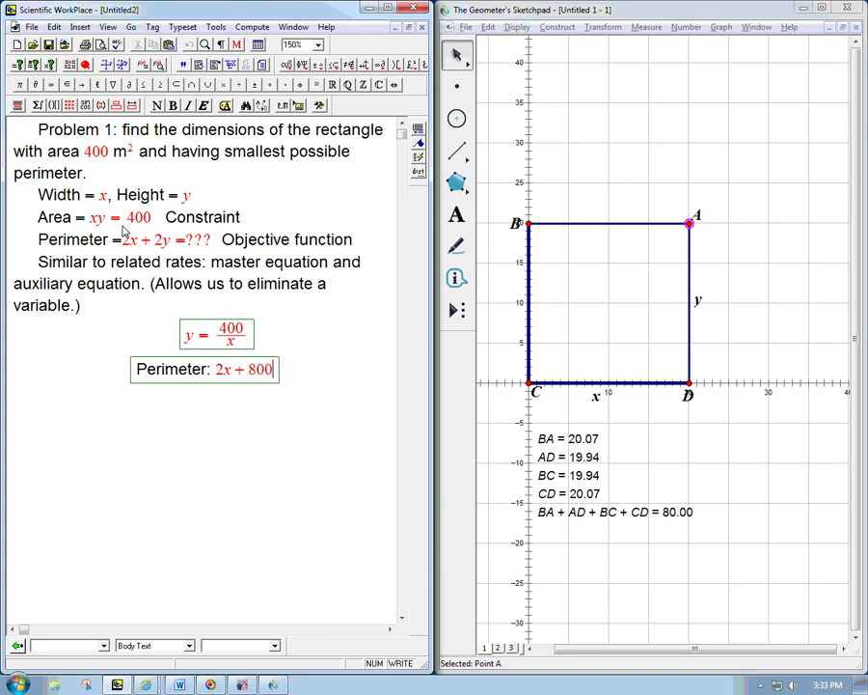
pyautogui.hotkey('shift', 'Left')
pyautogui.hotkey('shift', 'Left')
pyautogui.hotkey('shift', 'Left')
pyautogui.hotkey('ctrl', 'f')
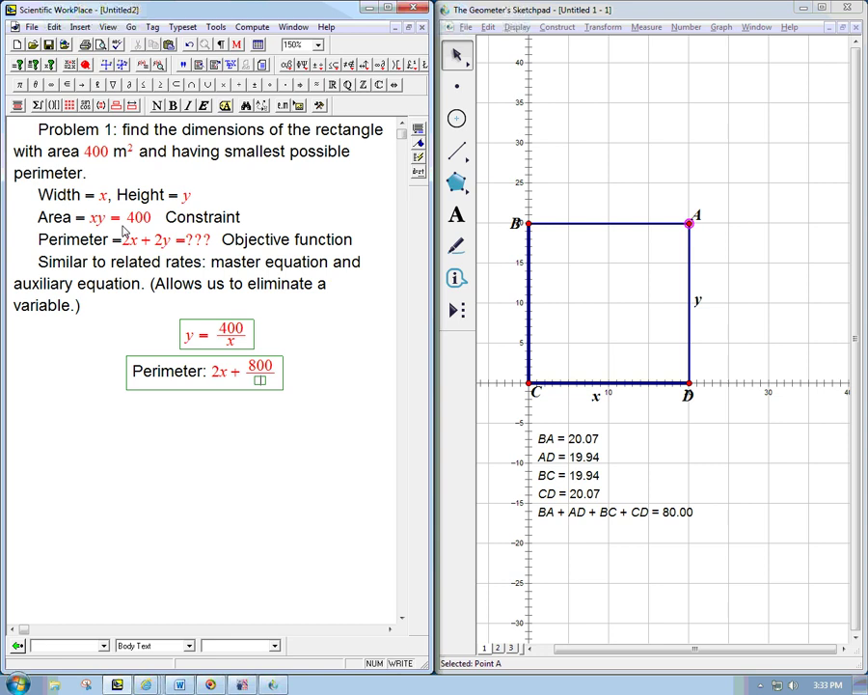
pyautogui.write('x')
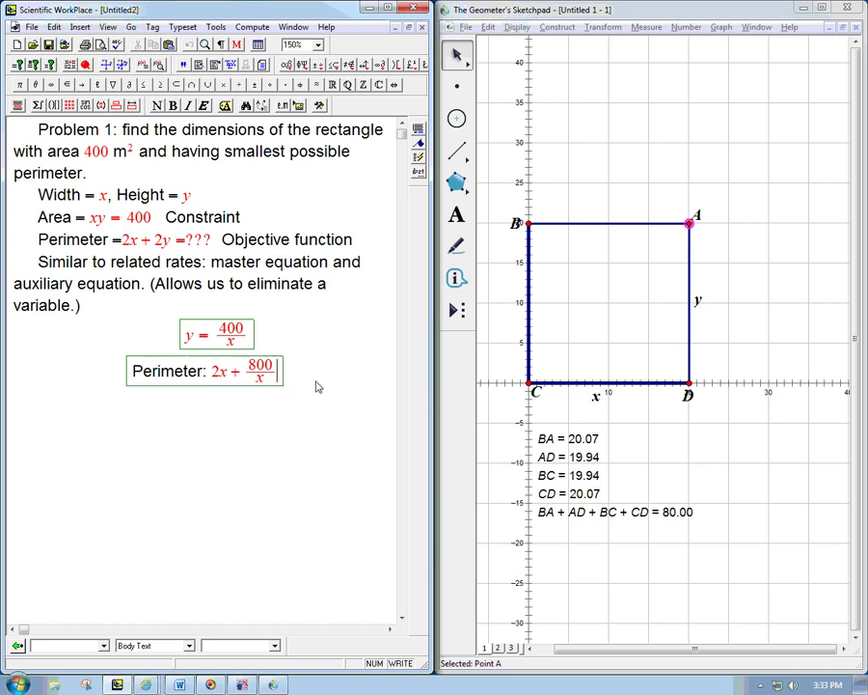
pyautogui.press('Right')
pyautogui.write('=f(x)')
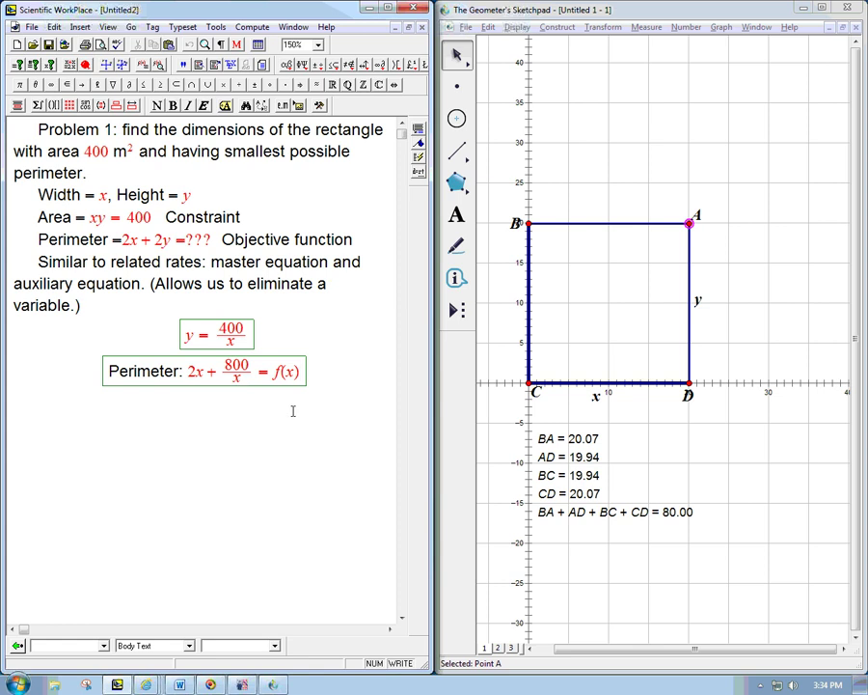
# Add a row f'(x) = 2 − 800/x² = 0 below the perimeter function.
pyautogui.press('Return')
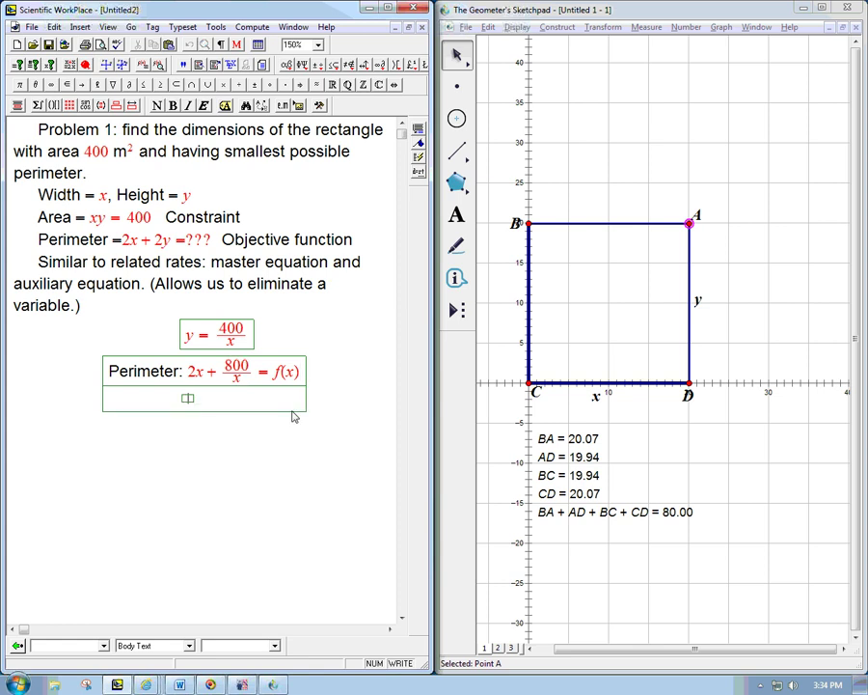
pyautogui.write("f'(x)=2+")
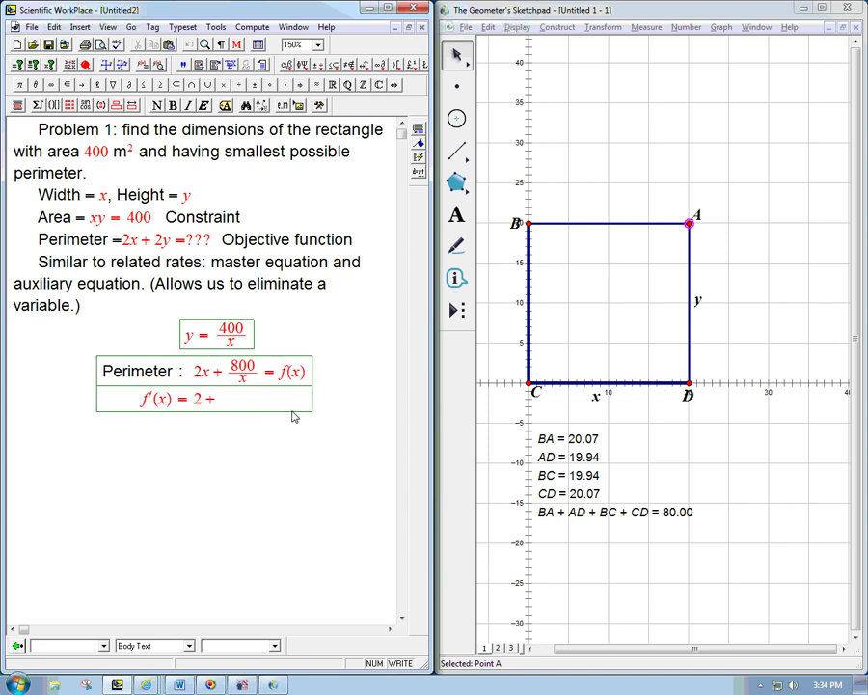
pyautogui.press('BackSpace')
pyautogui.write('-')
pyautogui.hotkey('ctrl', 'f')
pyautogui.write('800/')
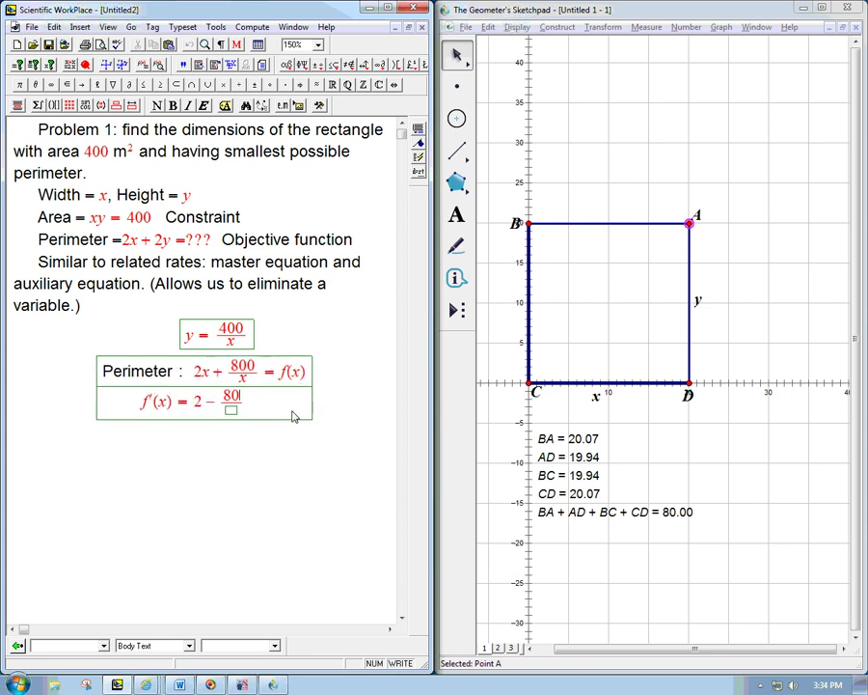
pyautogui.write('x')
pyautogui.hotkey('ctrl', 'h')
pyautogui.write('2')
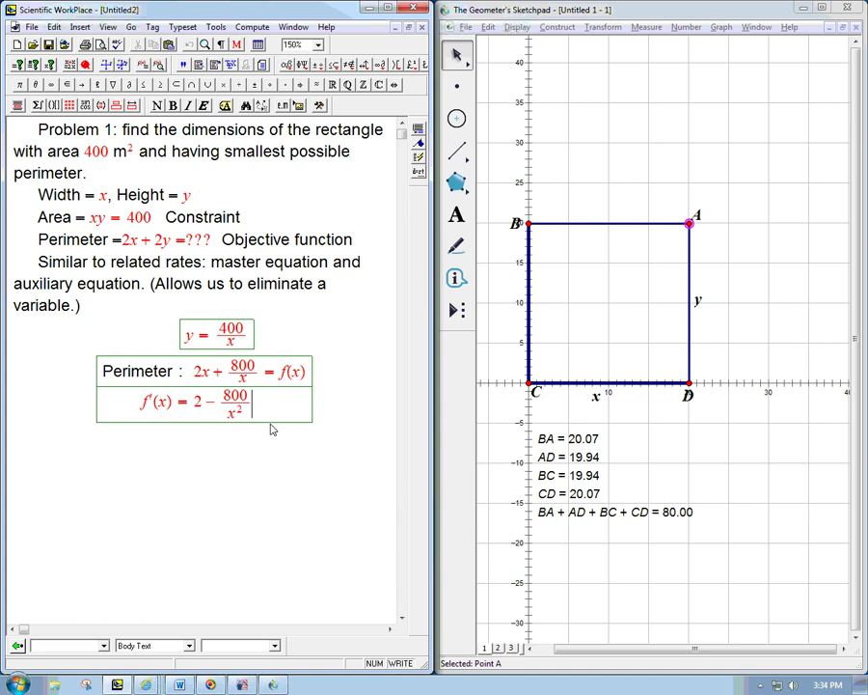
pyautogui.write('=0')
# Add the row 800/x² = 2 below the derivative line.
pyautogui.press('Return')
pyautogui.write('80')
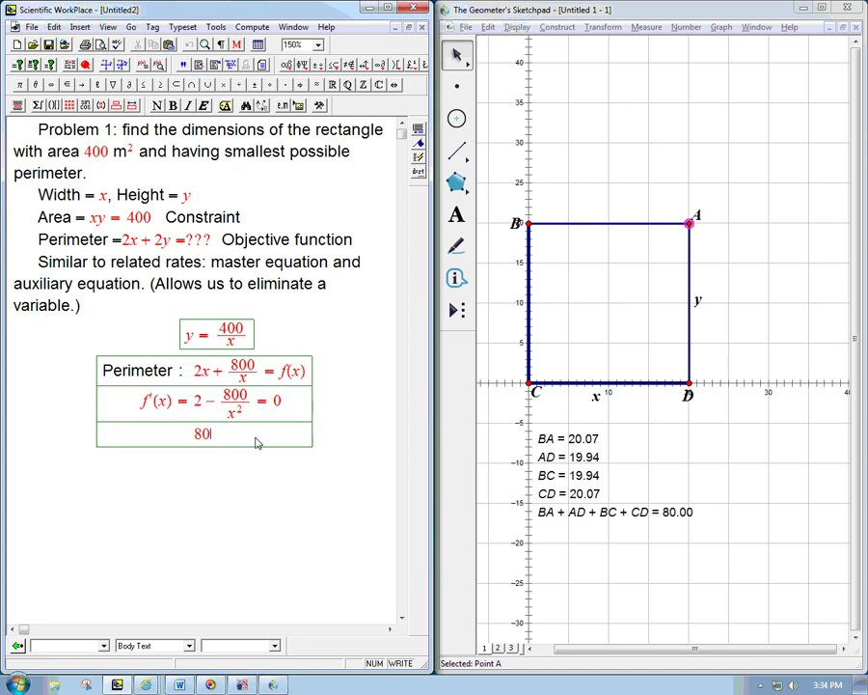
pyautogui.write('0')
pyautogui.hotkey('shift', 'Left')
pyautogui.hotkey('shift', 'Left')
pyautogui.hotkey('shift', 'Left')
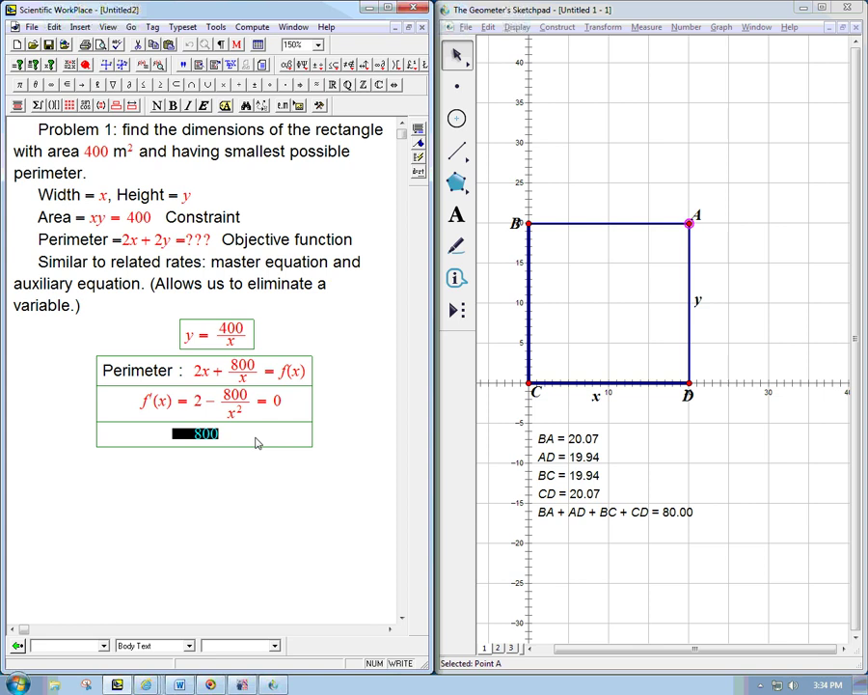
pyautogui.hotkey('ctrl', 'f')
pyautogui.write('x')
pyautogui.hotkey('ctrl', 'h')
pyautogui.write('2')
pyautogui.press('Right')
pyautogui.press('Right')
pyautogui.write('=2')
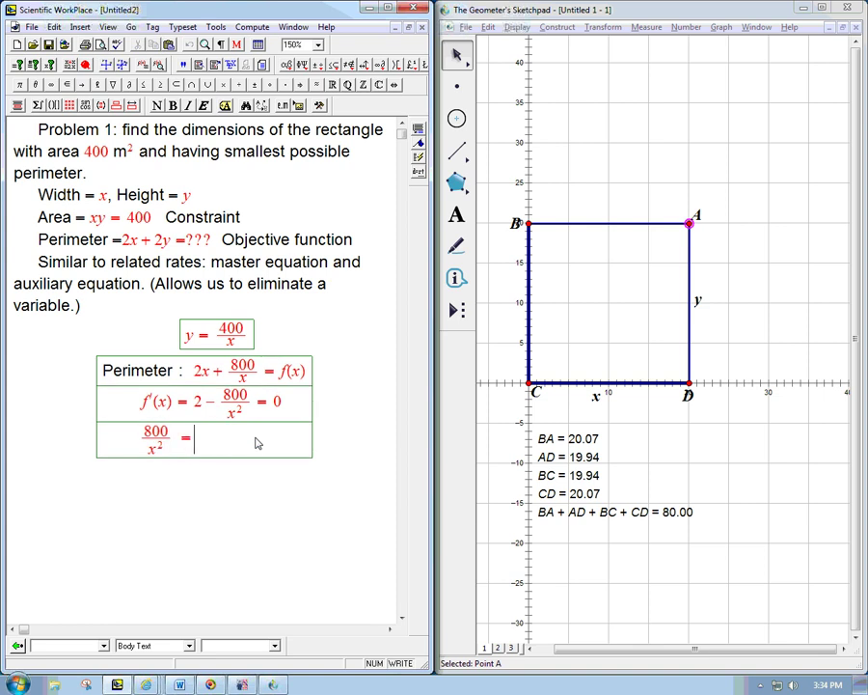
# Add the row x² = 400.
pyautogui.press('Return')
pyautogui.write('x')
pyautogui.hotkey('ctrl', 'h')
pyautogui.write('2')
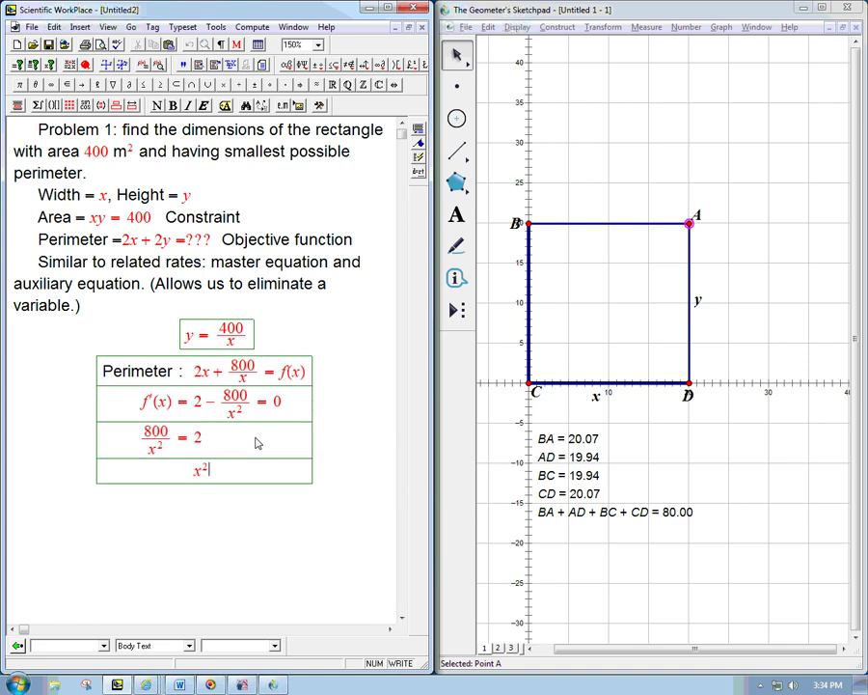
pyautogui.press('Right')
pyautogui.write('=400')
# Add the row x = 20 not ± : length.
pyautogui.press('Return')
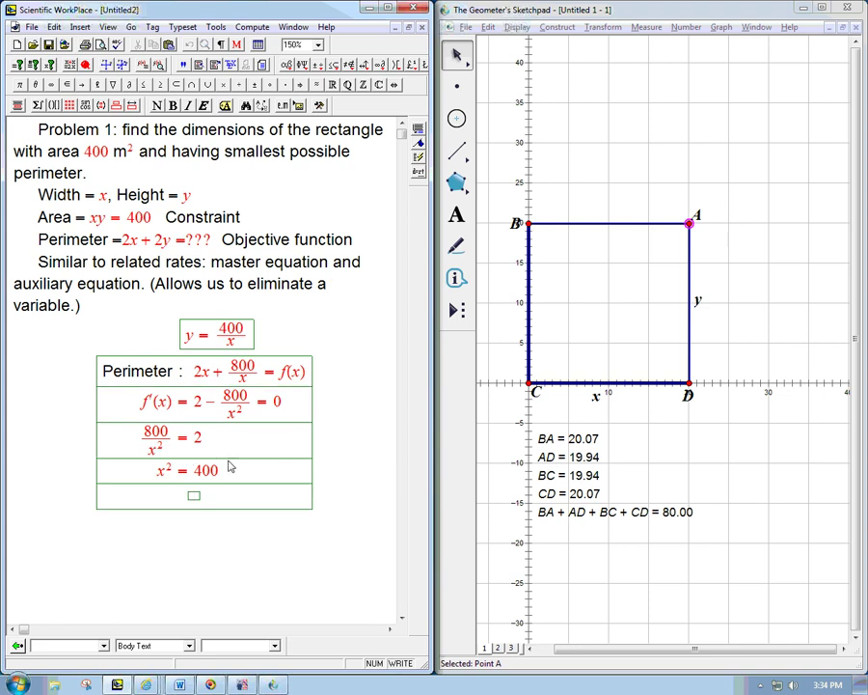
pyautogui.write('x = 20')
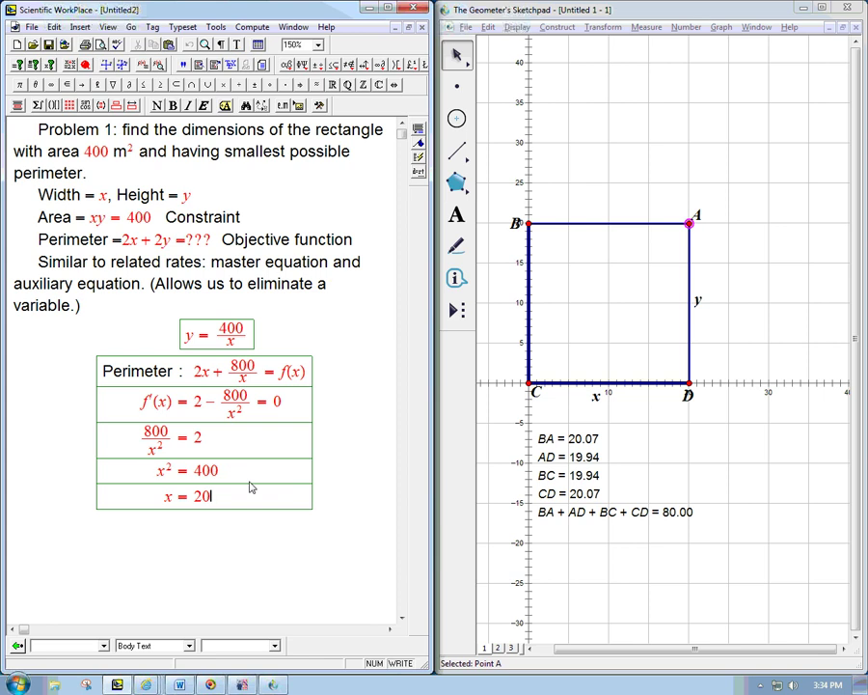
pyautogui.write(' not')
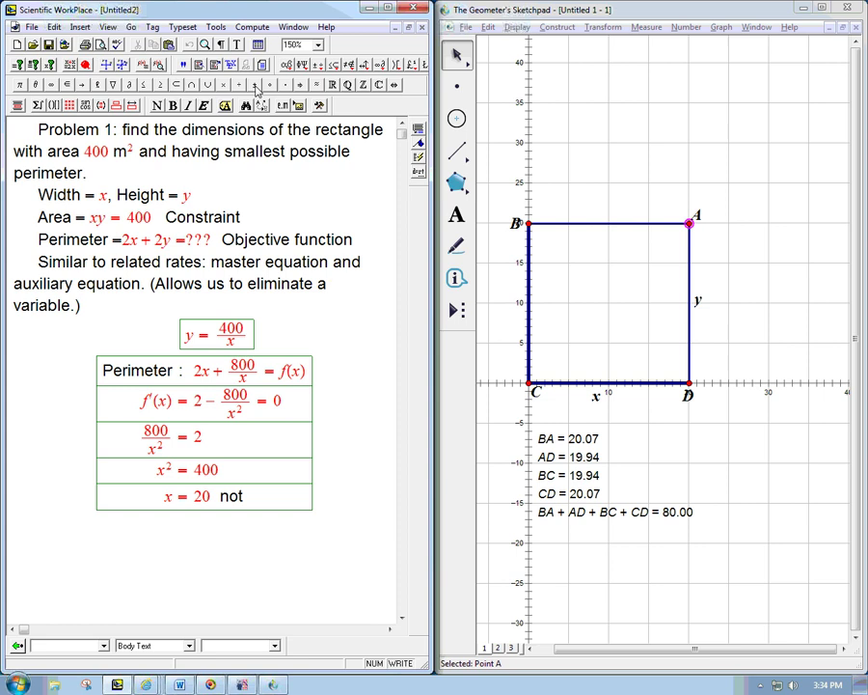
pyautogui.click(180, 64)
pyautogui.write(': lengt')
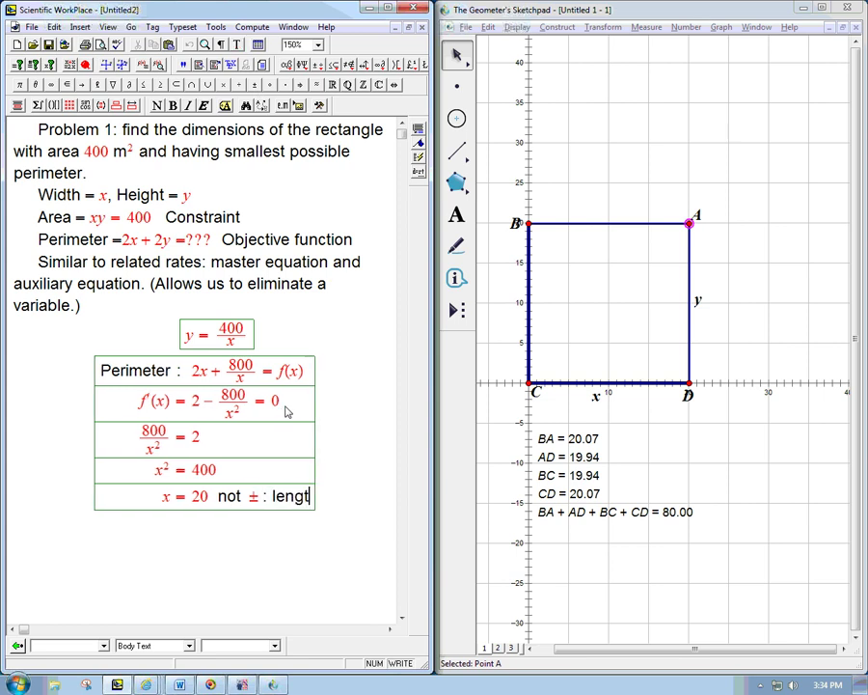
pyautogui.write('h')
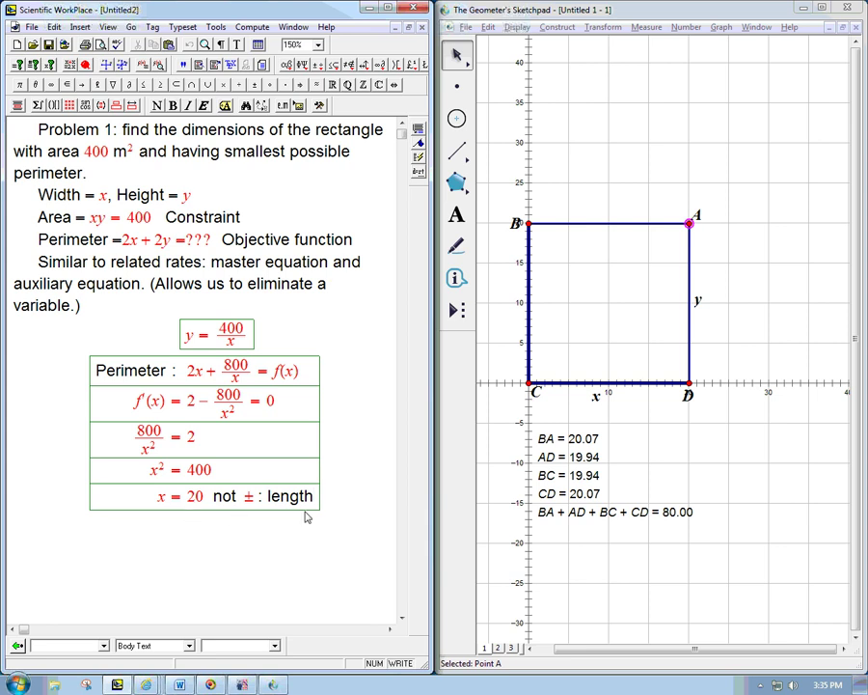
# Add the bottom row y = 400/20 = 20, substituting x = 20 into the constraint.
pyautogui.press('Return')
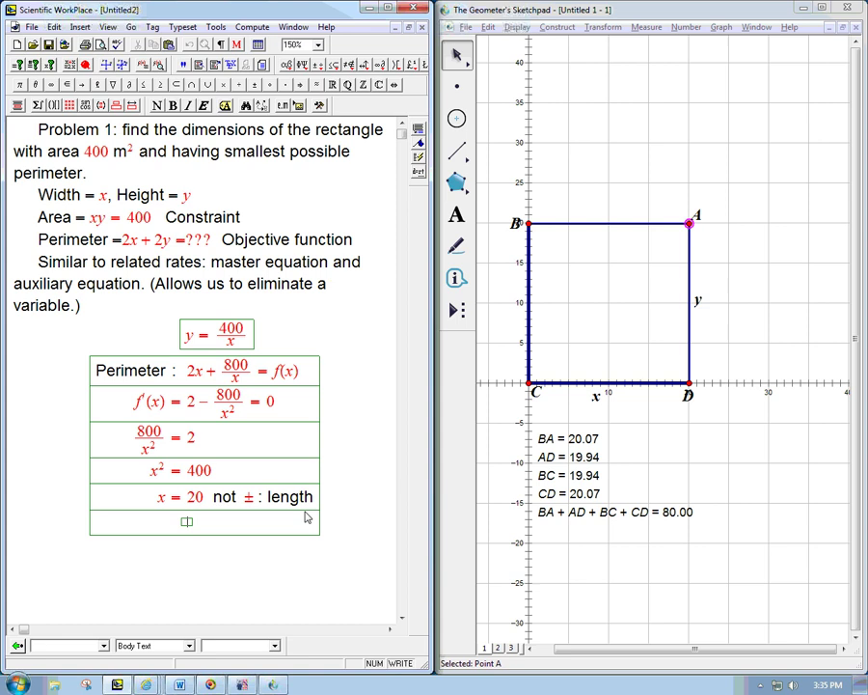
pyautogui.write('y =')
pyautogui.hotkey('ctrl', 'z')
pyautogui.hotkey('ctrl', 'y')
pyautogui.doubleClick(250, 340)
pyautogui.click(249, 337)
pyautogui.click(197, 526)
pyautogui.hotkey('ctrl', 'f')
pyautogui.write('400')
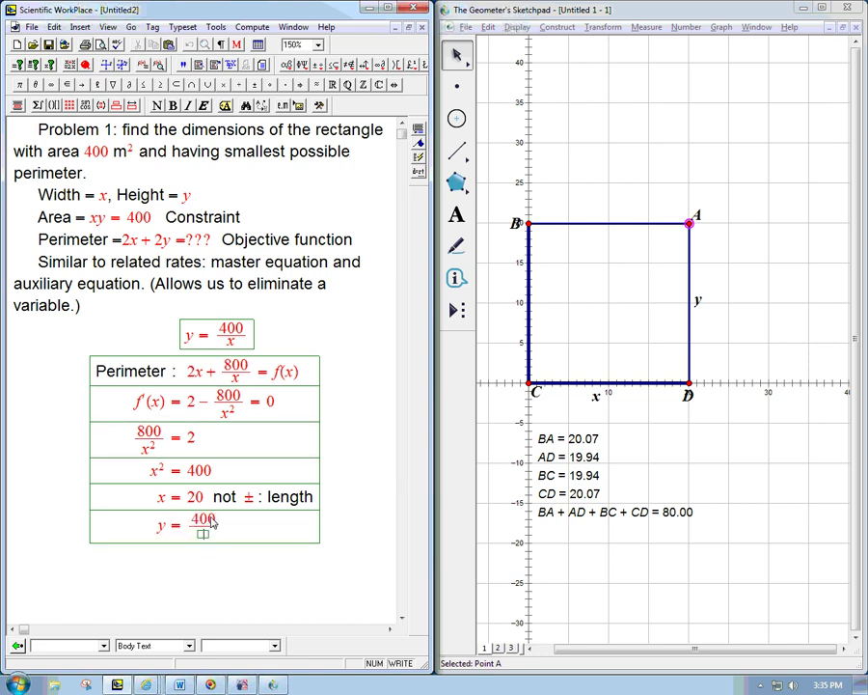
pyautogui.press('Tab')
pyautogui.write('20 ')
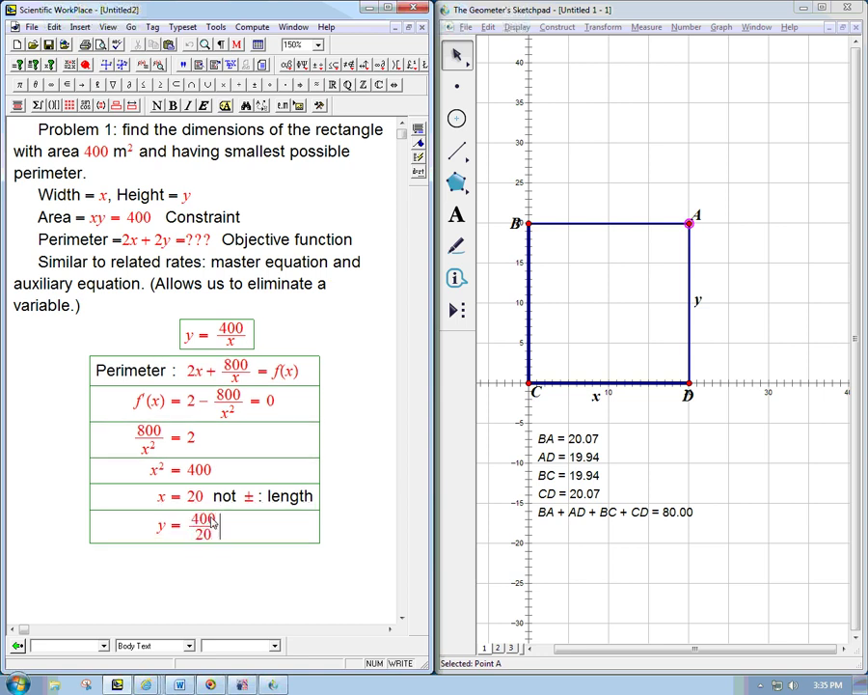
pyautogui.write('= 20')
# Add the row f''(x) = 1600x⁻³.
pyautogui.press('Return')
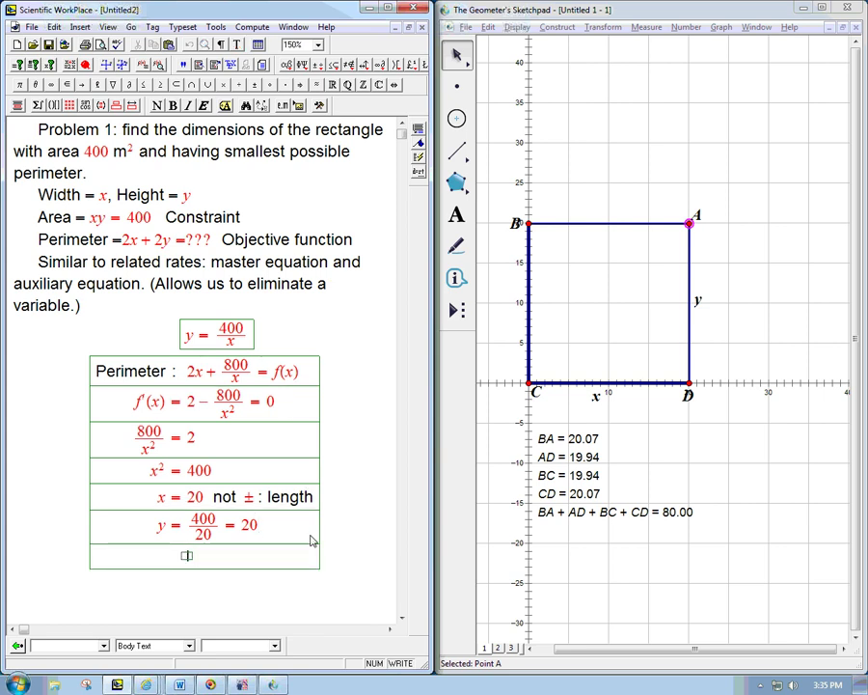
pyautogui.write('f')
pyautogui.press('BackSpace')
pyautogui.write("f''(x) =")
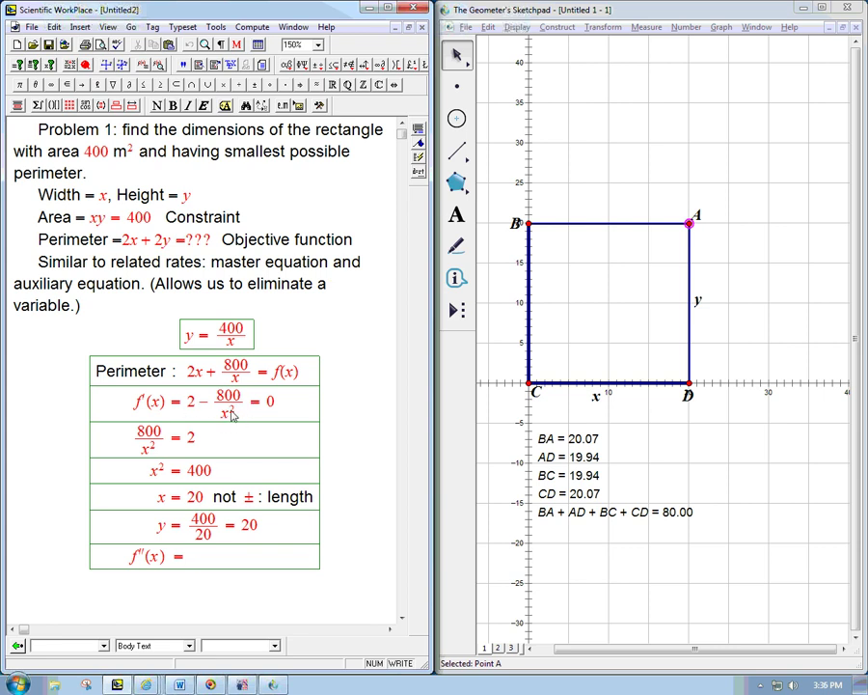
pyautogui.write('600x')
pyautogui.hotkey('ctrl', 'h')
pyautogui.write('-3')
# Add the row f''(20) = 1600/20³ > 0 with the note 'concave up, min!'.
pyautogui.press('Return')
pyautogui.write("f''")
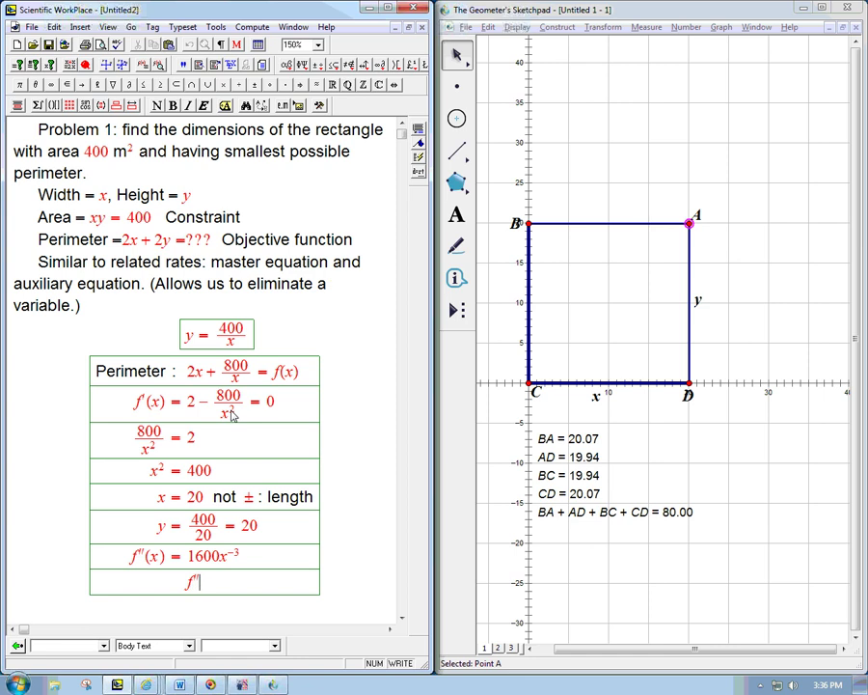
pyautogui.hotkey('ctrl', '9')
pyautogui.write('20) =')
pyautogui.hotkey('ctrl', 'f')
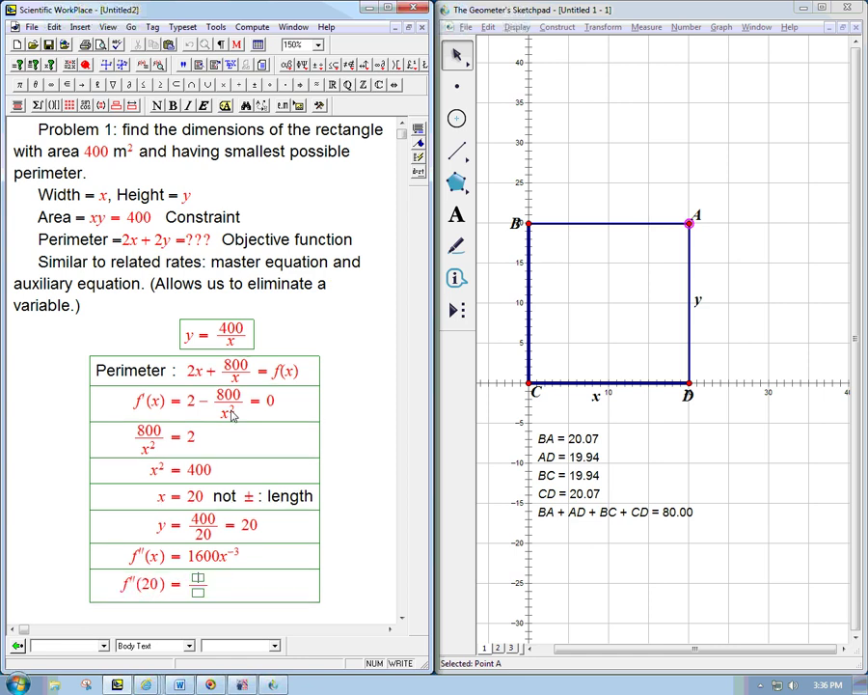
pyautogui.write('1600/20')
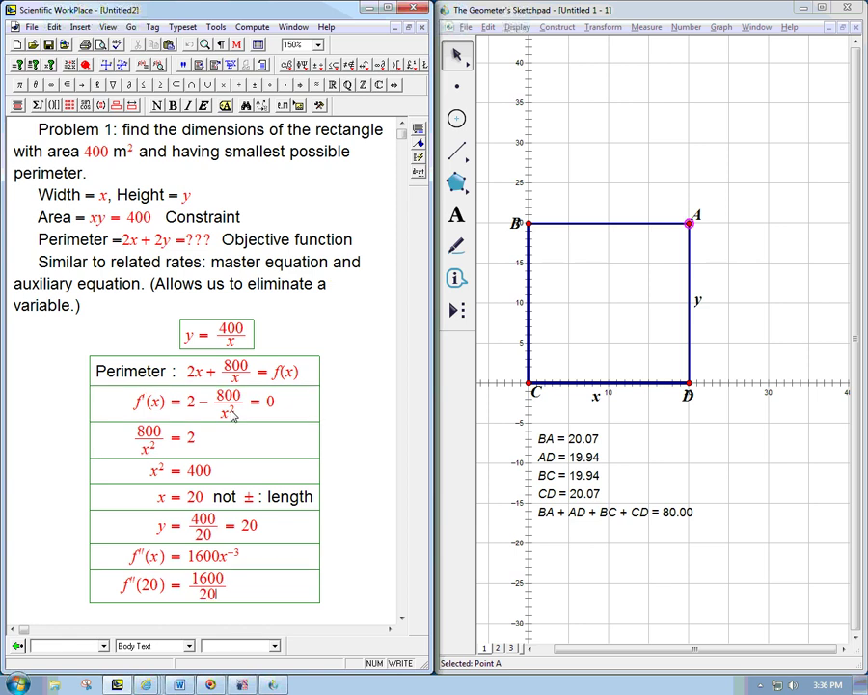
pyautogui.press('Tab')
pyautogui.write('20')
pyautogui.hotkey('ctrl', 'h')
pyautogui.write('3 ')
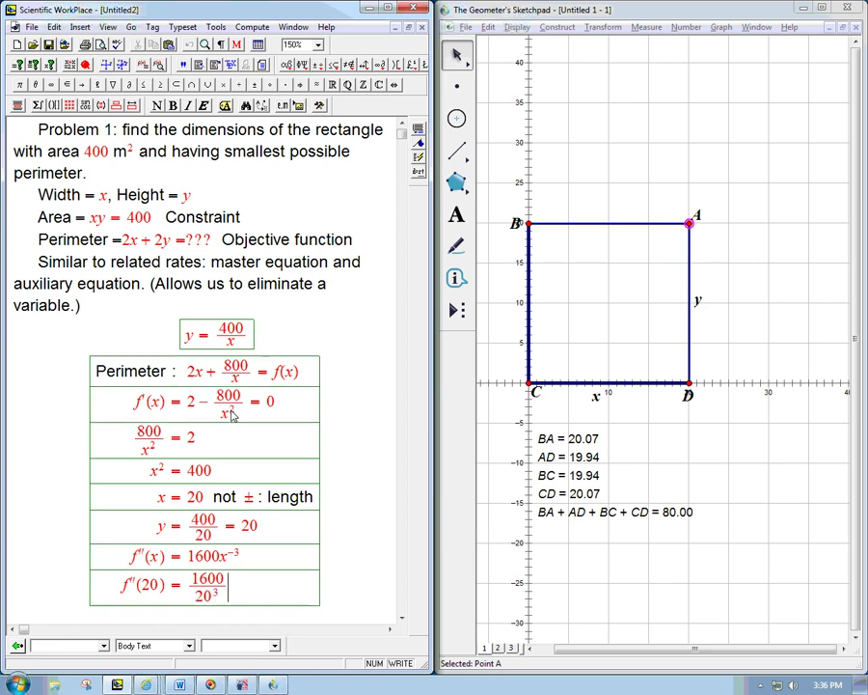
pyautogui.write('> 0')
pyautogui.write('conca')
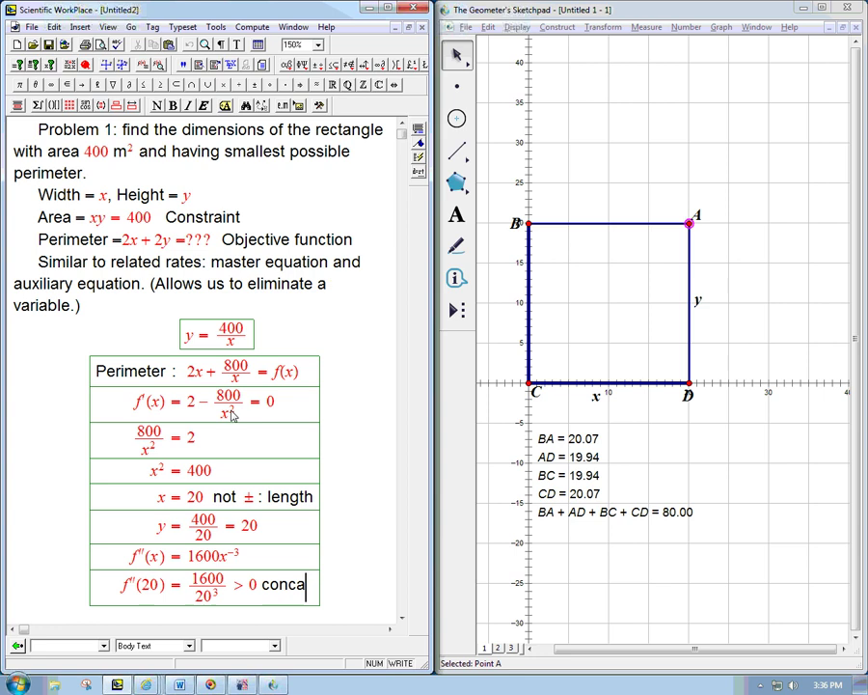
pyautogui.write('ve up')
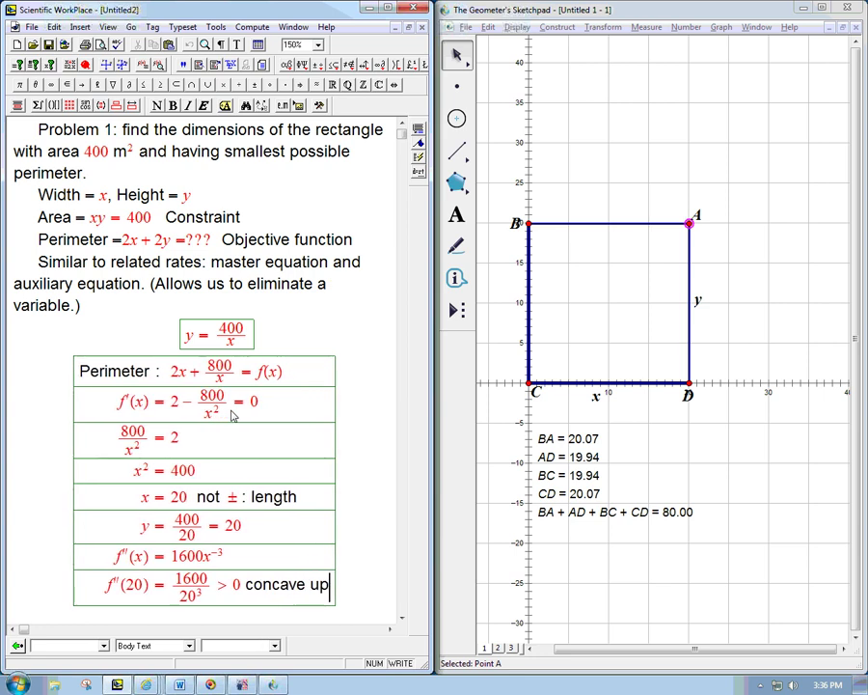
pyautogui.write(', min!')
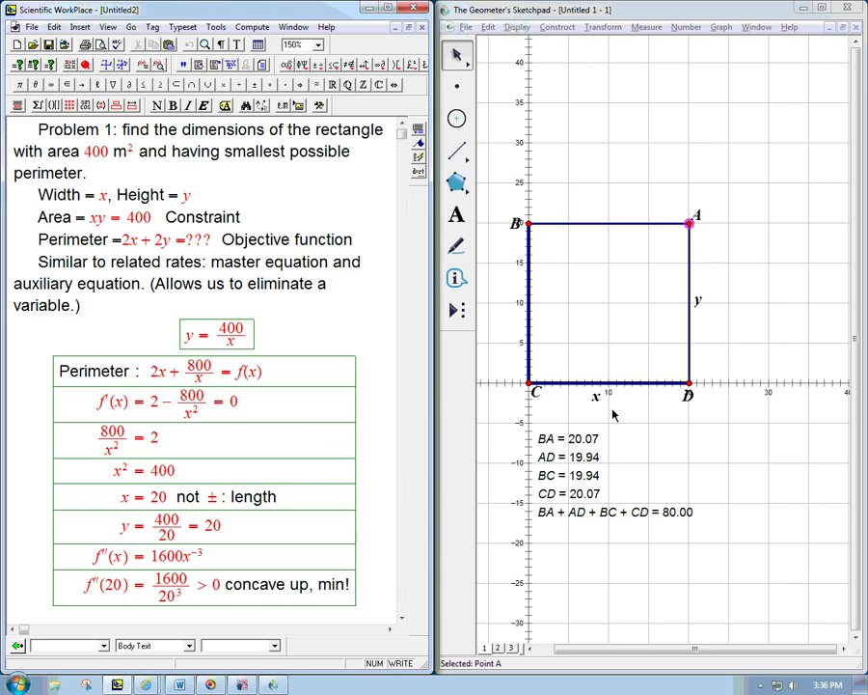
# On page 2 of the sketch, slide the rectangle's corner along f(x)=400/x toward (20, 20).
pyautogui.click(498, 648)
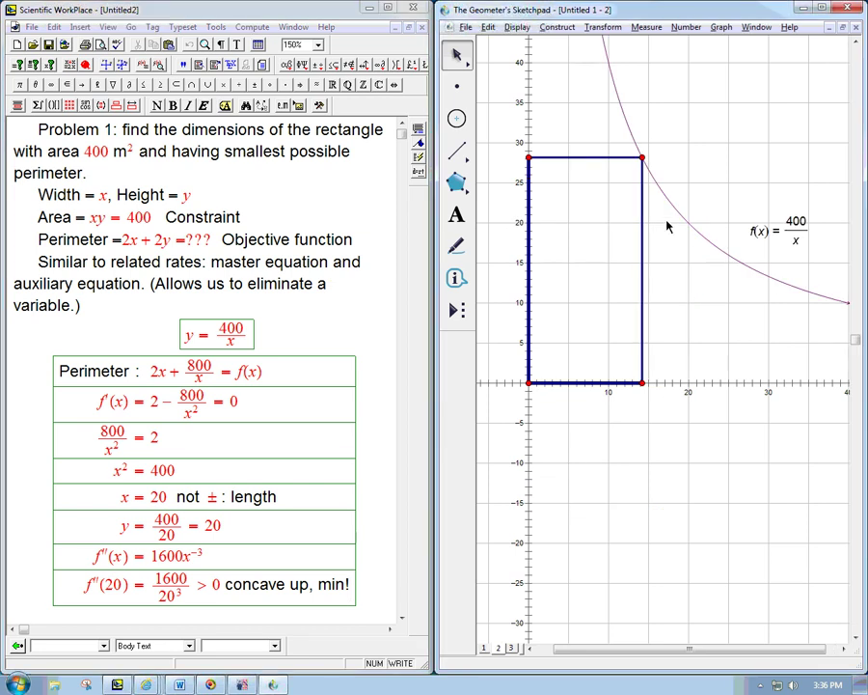
pyautogui.moveTo(648, 162); pyautogui.dragTo(683, 216)
pyautogui.moveTo(749, 294); pyautogui.dragTo(782, 294)
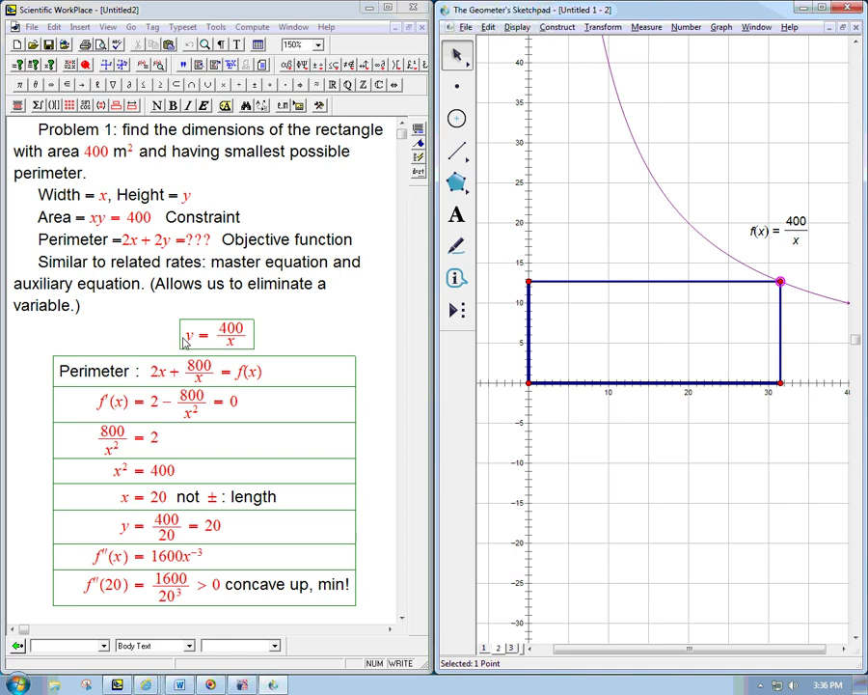
# Place the insertion point in the y = 400/x equation, then settle the corner at the 20×20 square.
pyautogui.click(245, 339)
pyautogui.press('Left')
pyautogui.press('Left')
pyautogui.press('Left')
pyautogui.press('Left')
pyautogui.press('Left')
pyautogui.press('Left')
pyautogui.press('Left')
pyautogui.press('Left')
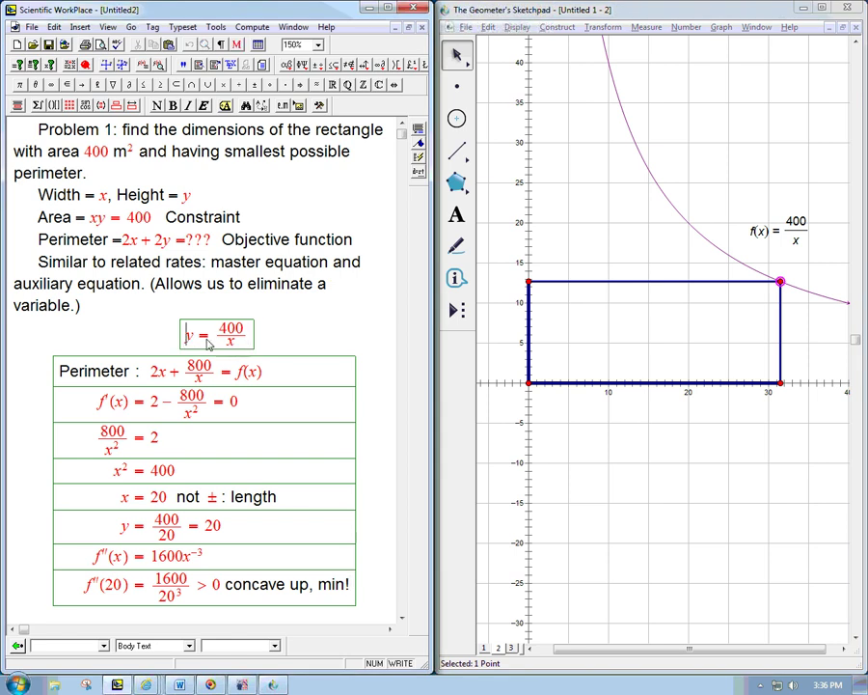
pyautogui.click(247, 339)
pyautogui.moveTo(780, 280)
pyautogui.mouseDown()
pyautogui.moveTo(675, 200)
pyautogui.moveTo(620, 93)
pyautogui.moveTo(617, 114)
pyautogui.moveTo(726, 273)
pyautogui.moveTo(767, 289)
pyautogui.mouseUp()
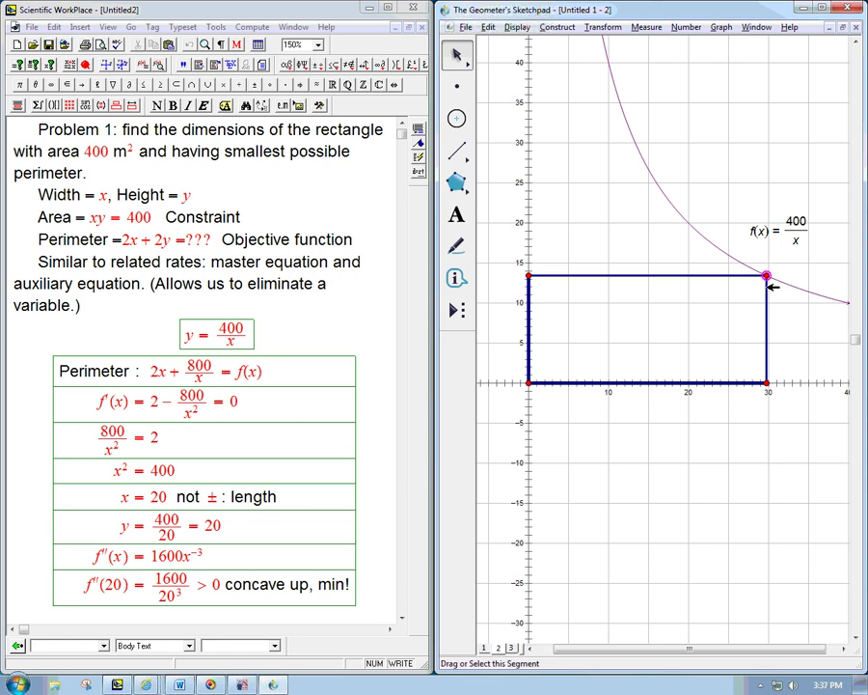
pyautogui.moveTo(769, 275); pyautogui.dragTo(689, 223)
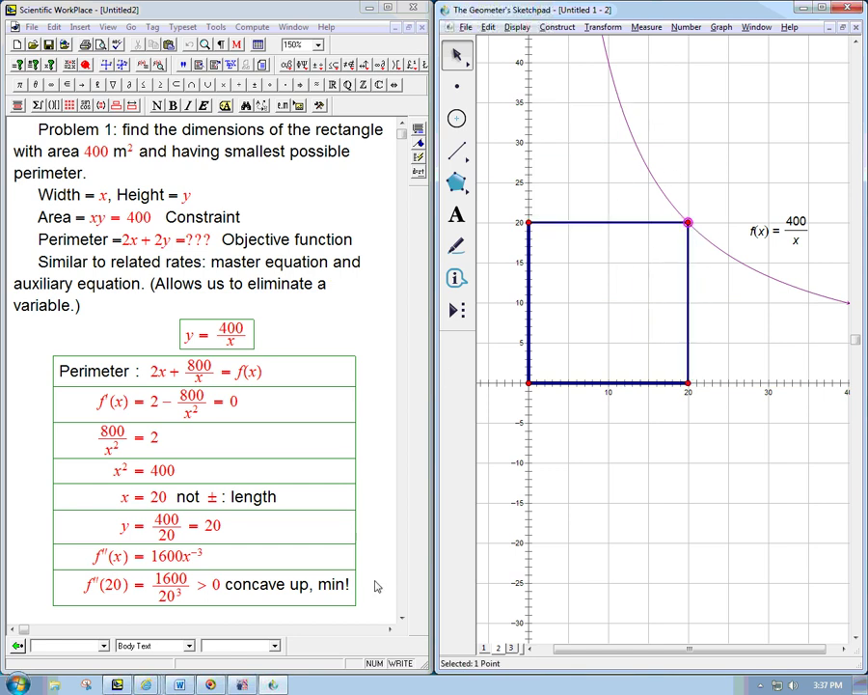